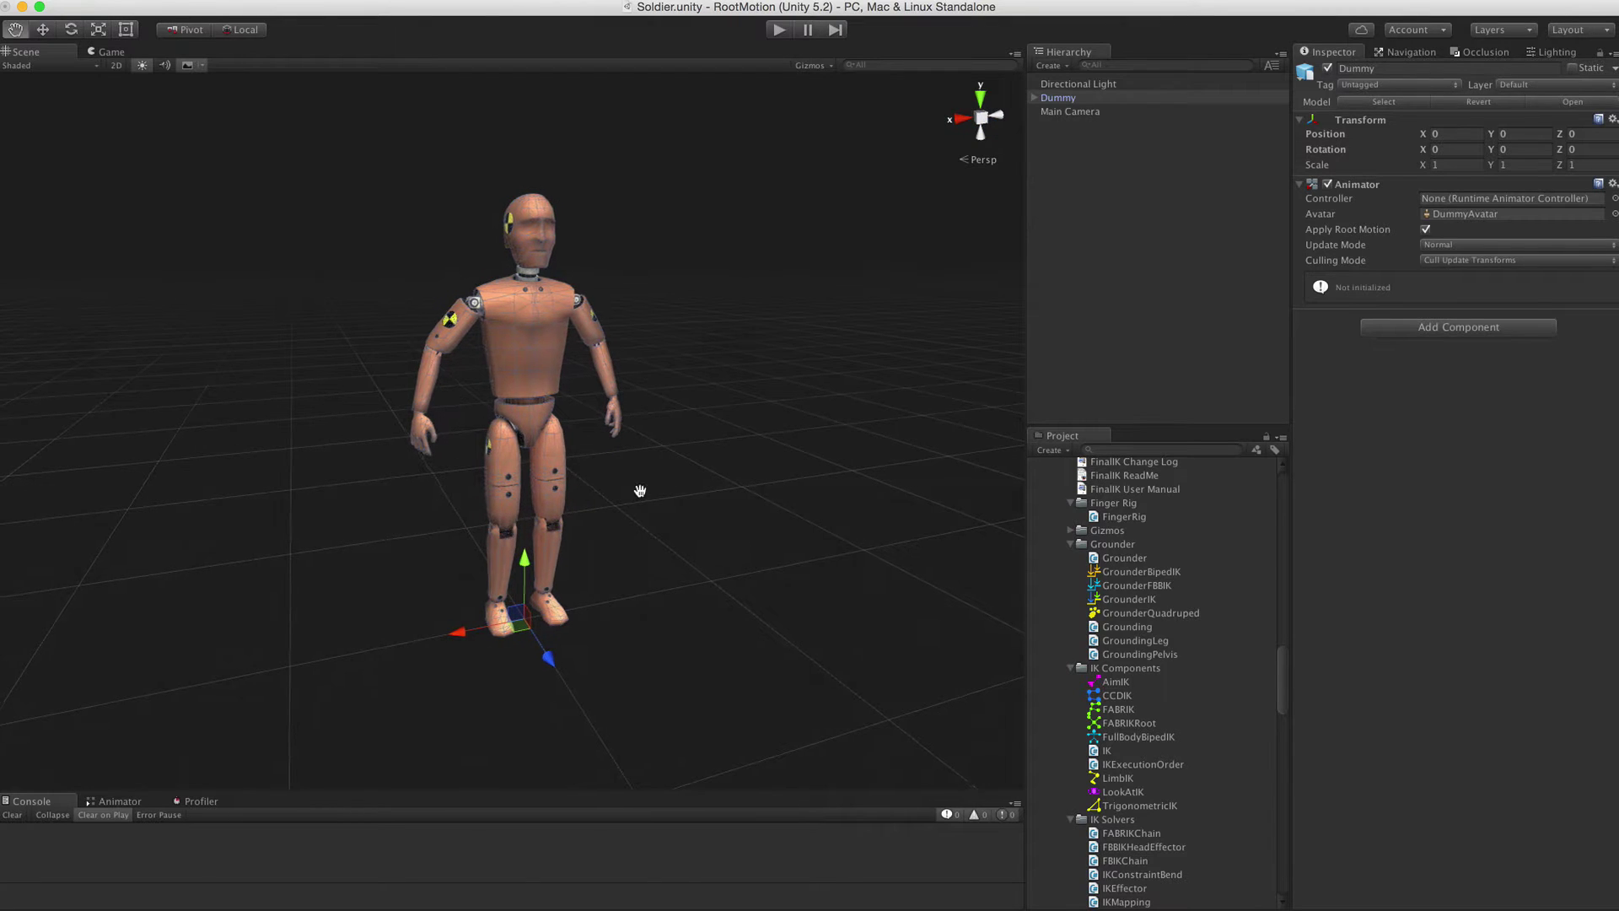
Add a Full Body Biped IK component to the Dummy and view its effector markers from the side
{"action": "left_click", "coordinate": [1412, 335]}
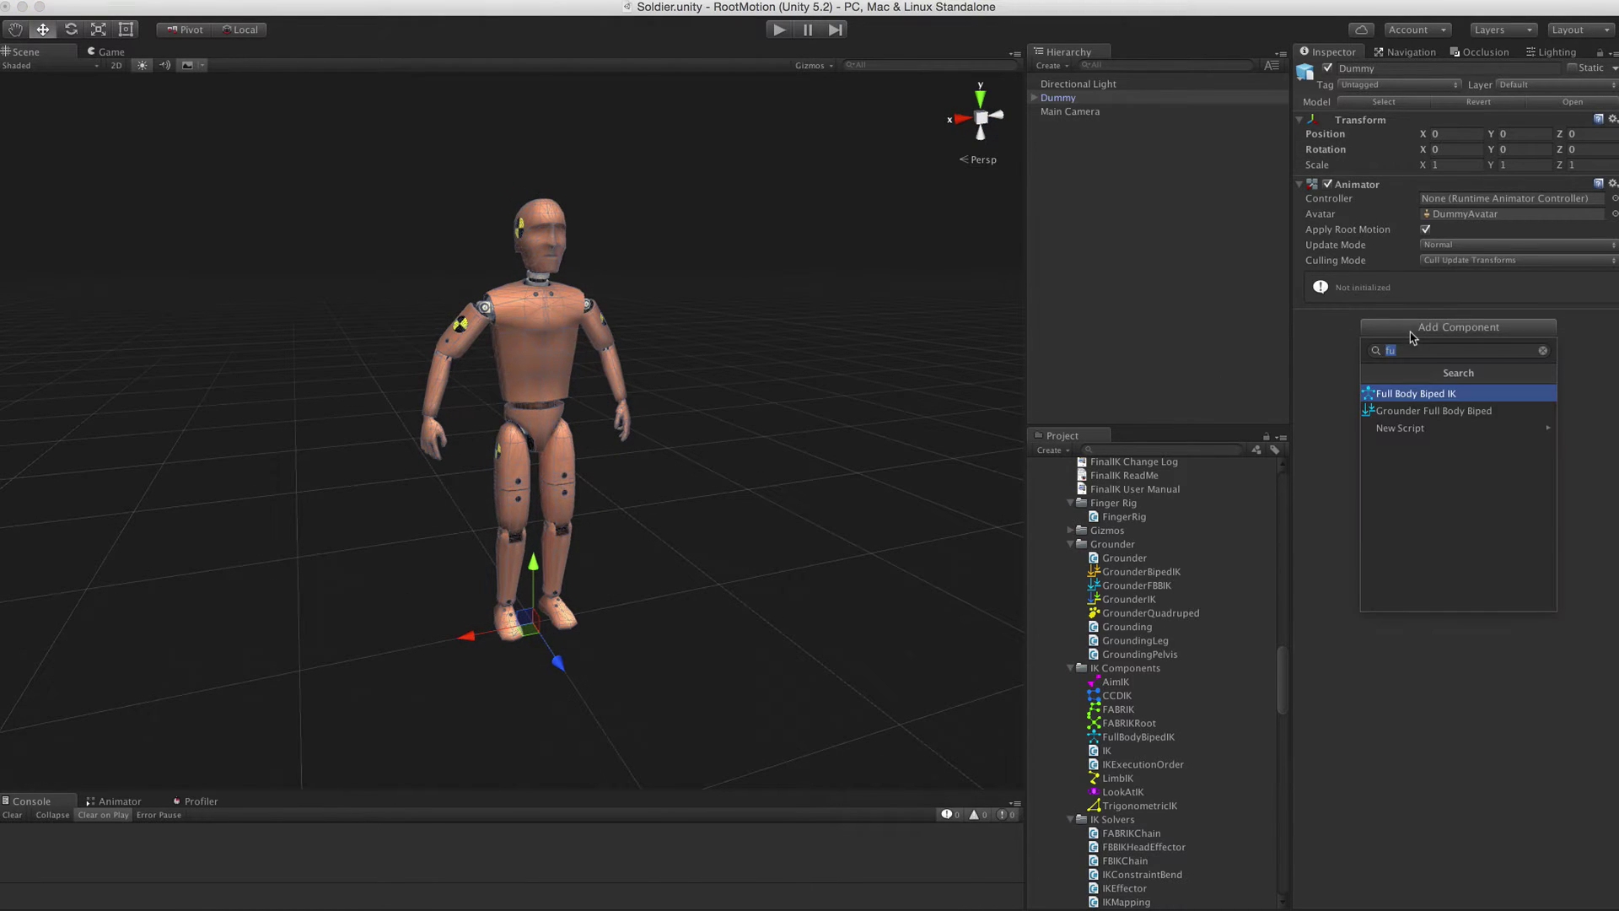
{"action": "left_click", "coordinate": [1414, 395]}
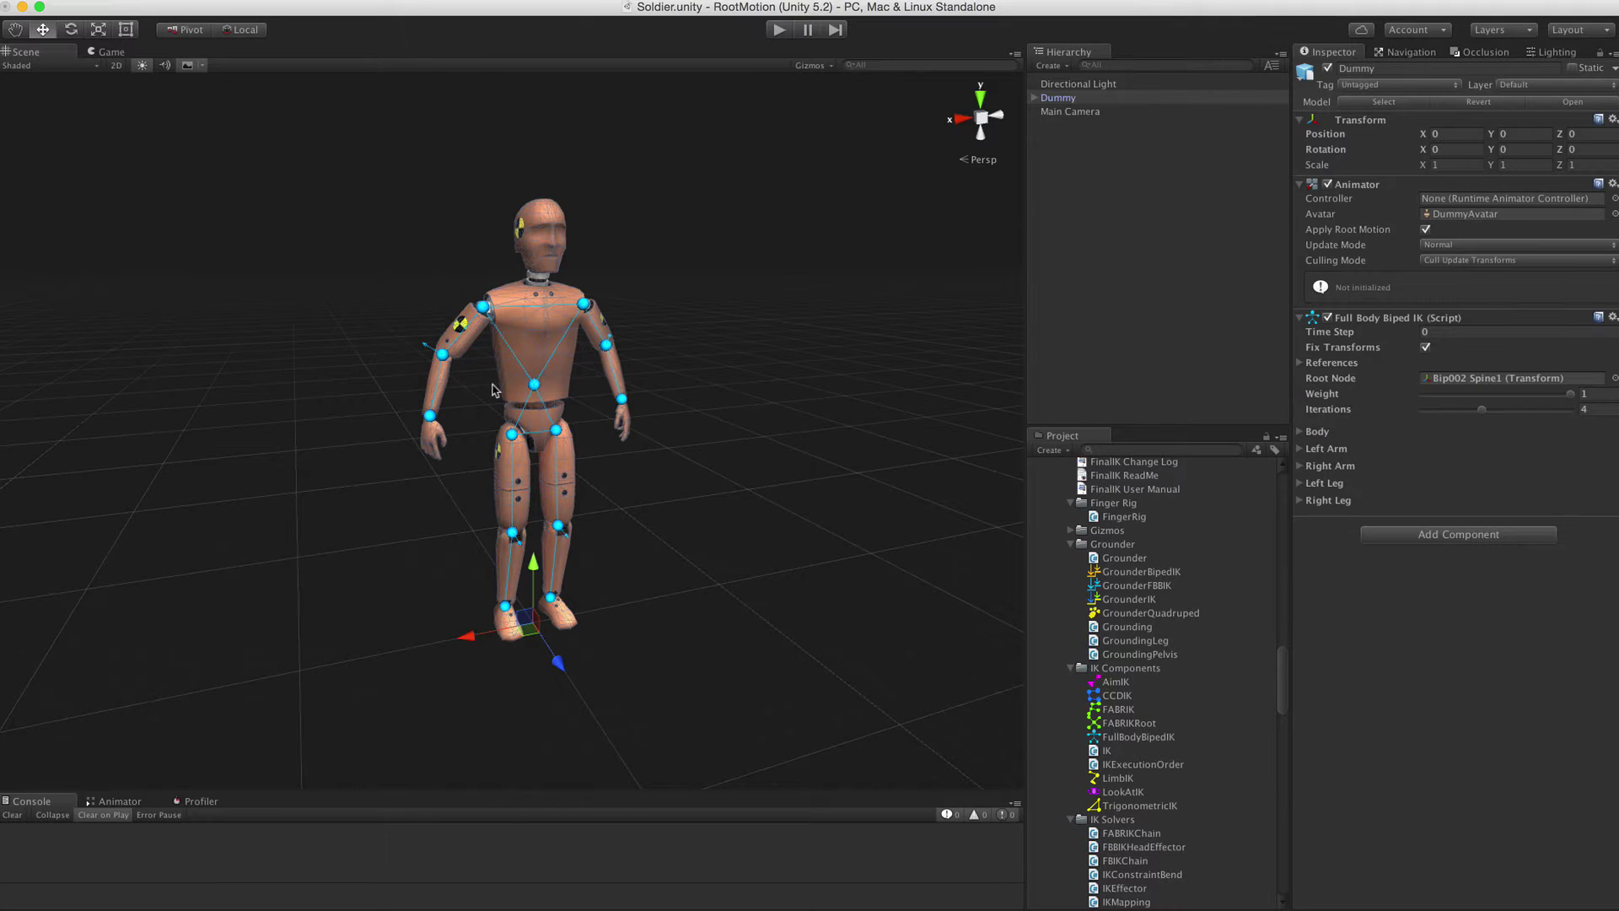
{"action": "scroll", "coordinate": [494, 390], "scroll_direction": "up", "scroll_amount": 3}
{"action": "left_click_drag", "start_coordinate": [519, 392], "coordinate": [739, 287], "text": "alt"}
{"action": "scroll", "coordinate": [726, 244], "scroll_direction": "down", "scroll_amount": 5}
Frame the dummy's torso from the front and start play mode
{"action": "middle_click_drag", "start_coordinate": [723, 264], "coordinate": [691, 577]}
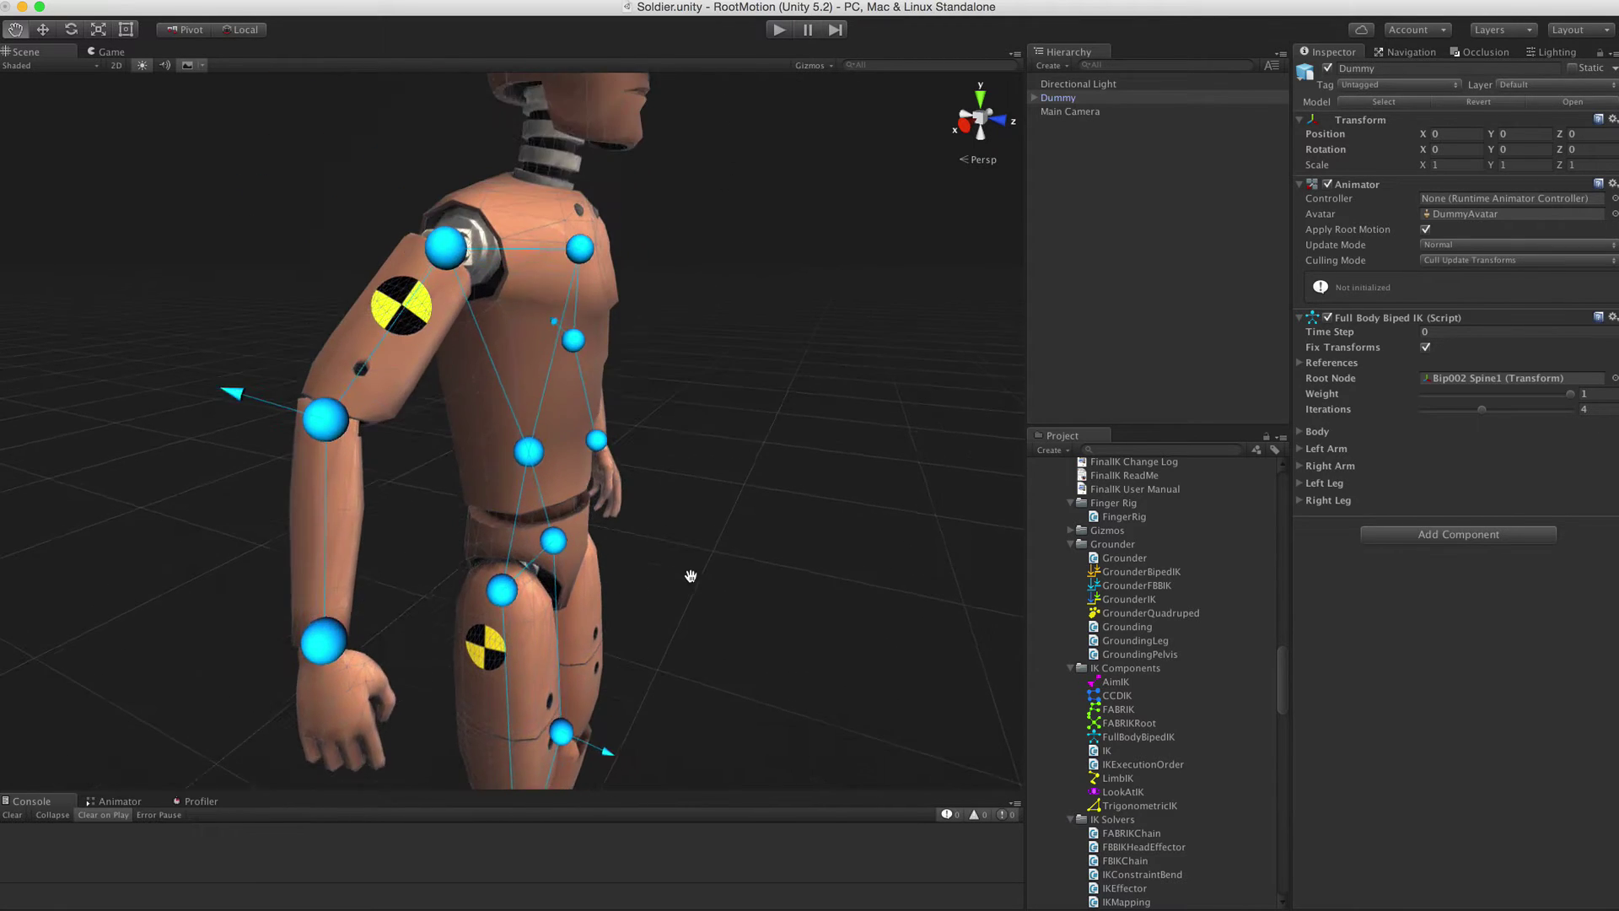
{"action": "scroll", "coordinate": [691, 577], "scroll_direction": "down", "scroll_amount": 2}
{"action": "scroll", "coordinate": [690, 577], "scroll_direction": "down", "scroll_amount": 2}
{"action": "left_click_drag", "start_coordinate": [741, 589], "coordinate": [649, 582], "text": "alt"}
{"action": "left_click", "coordinate": [781, 31]}
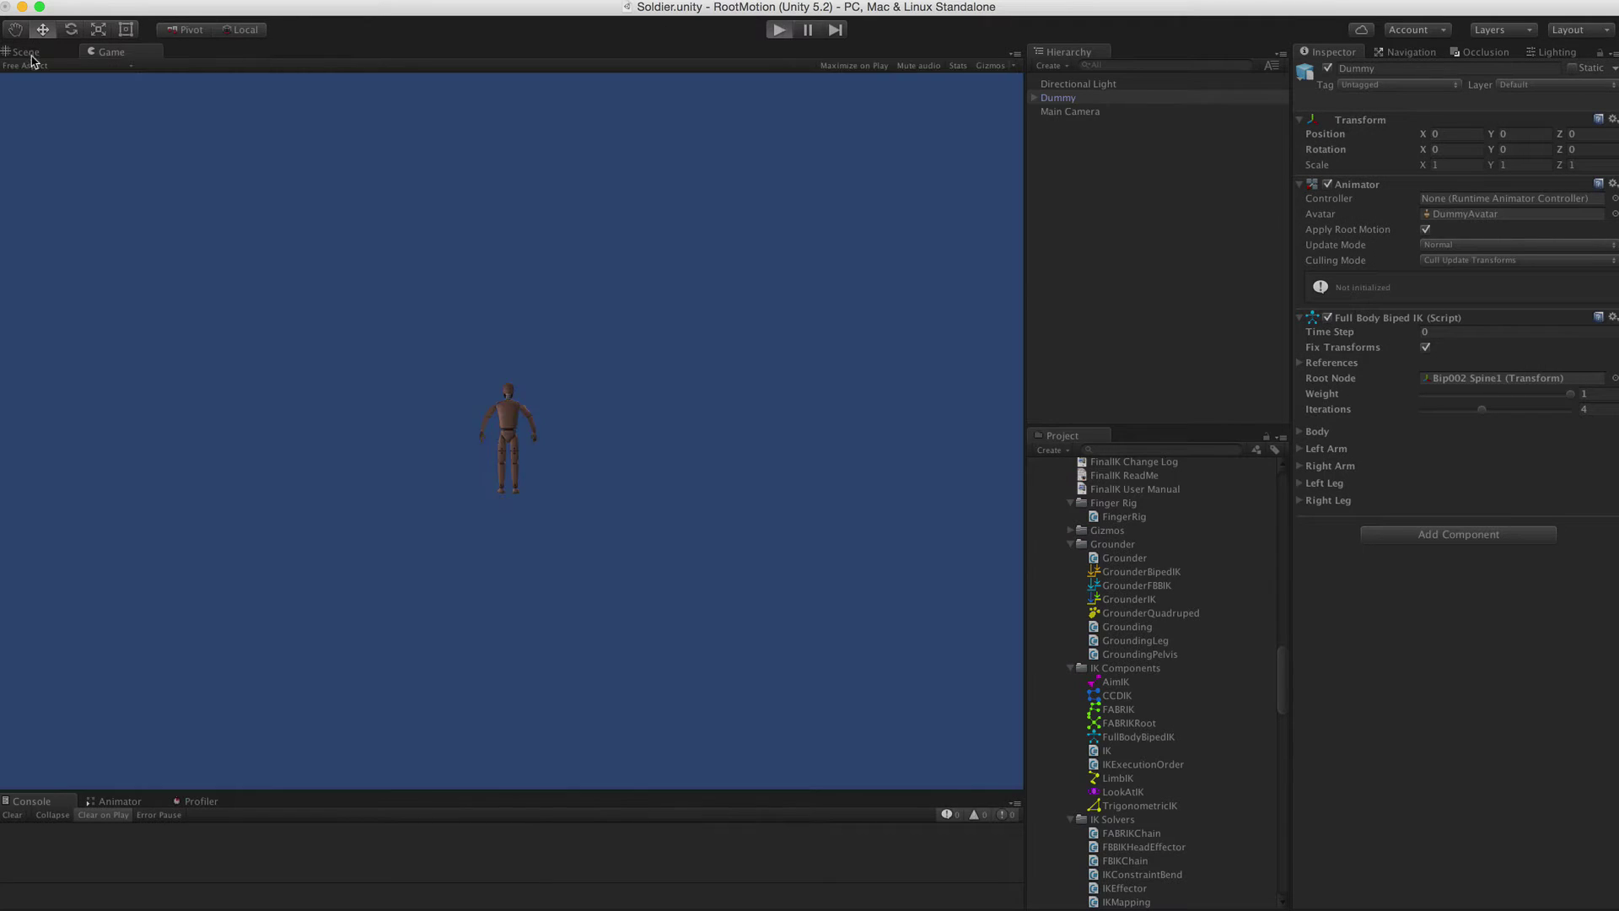
Set the Left Arm hand effector Position Weight to 1
{"action": "left_click", "coordinate": [26, 52]}
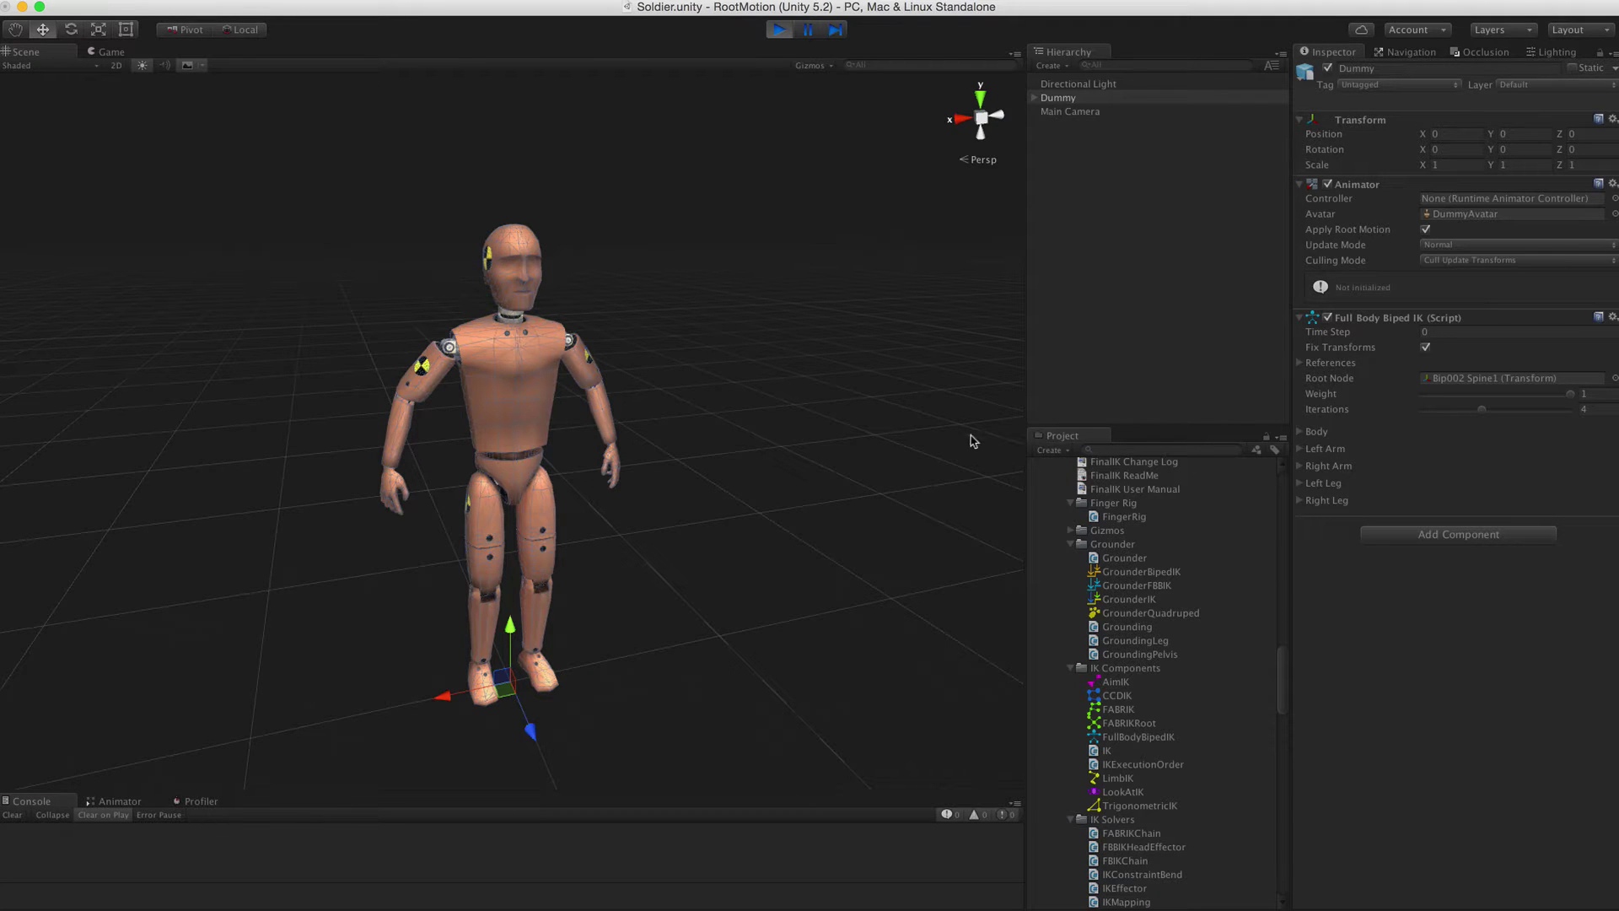
{"action": "left_click_drag", "start_coordinate": [733, 466], "coordinate": [686, 439], "text": "alt"}
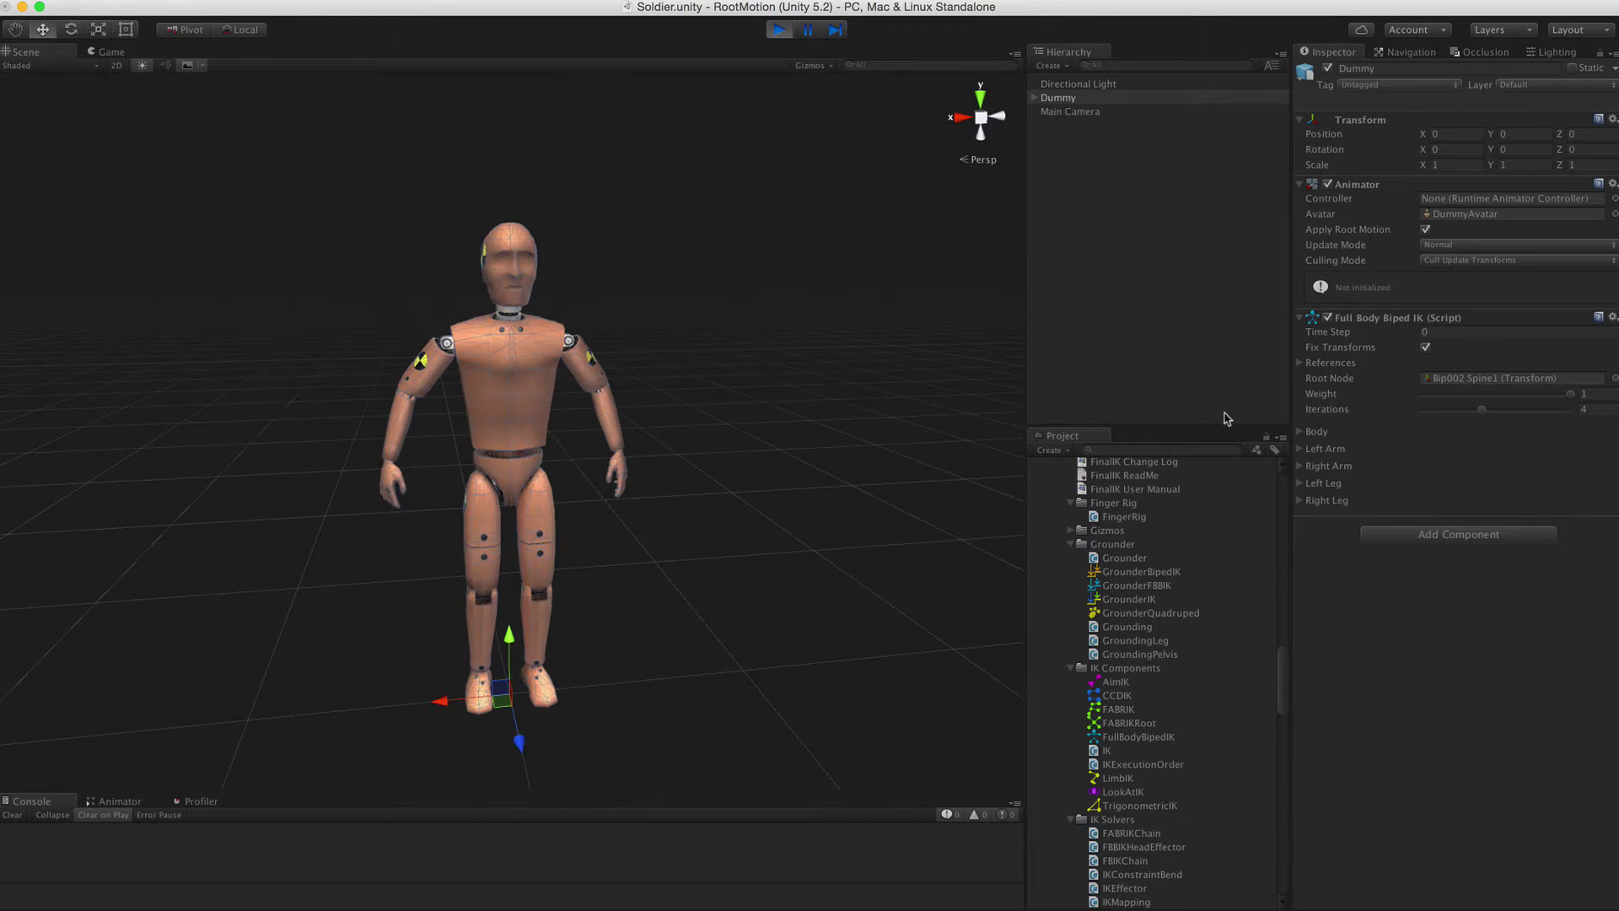
{"action": "left_click", "coordinate": [1300, 449]}
{"action": "left_click_drag", "start_coordinate": [1481, 506], "coordinate": [1573, 516]}
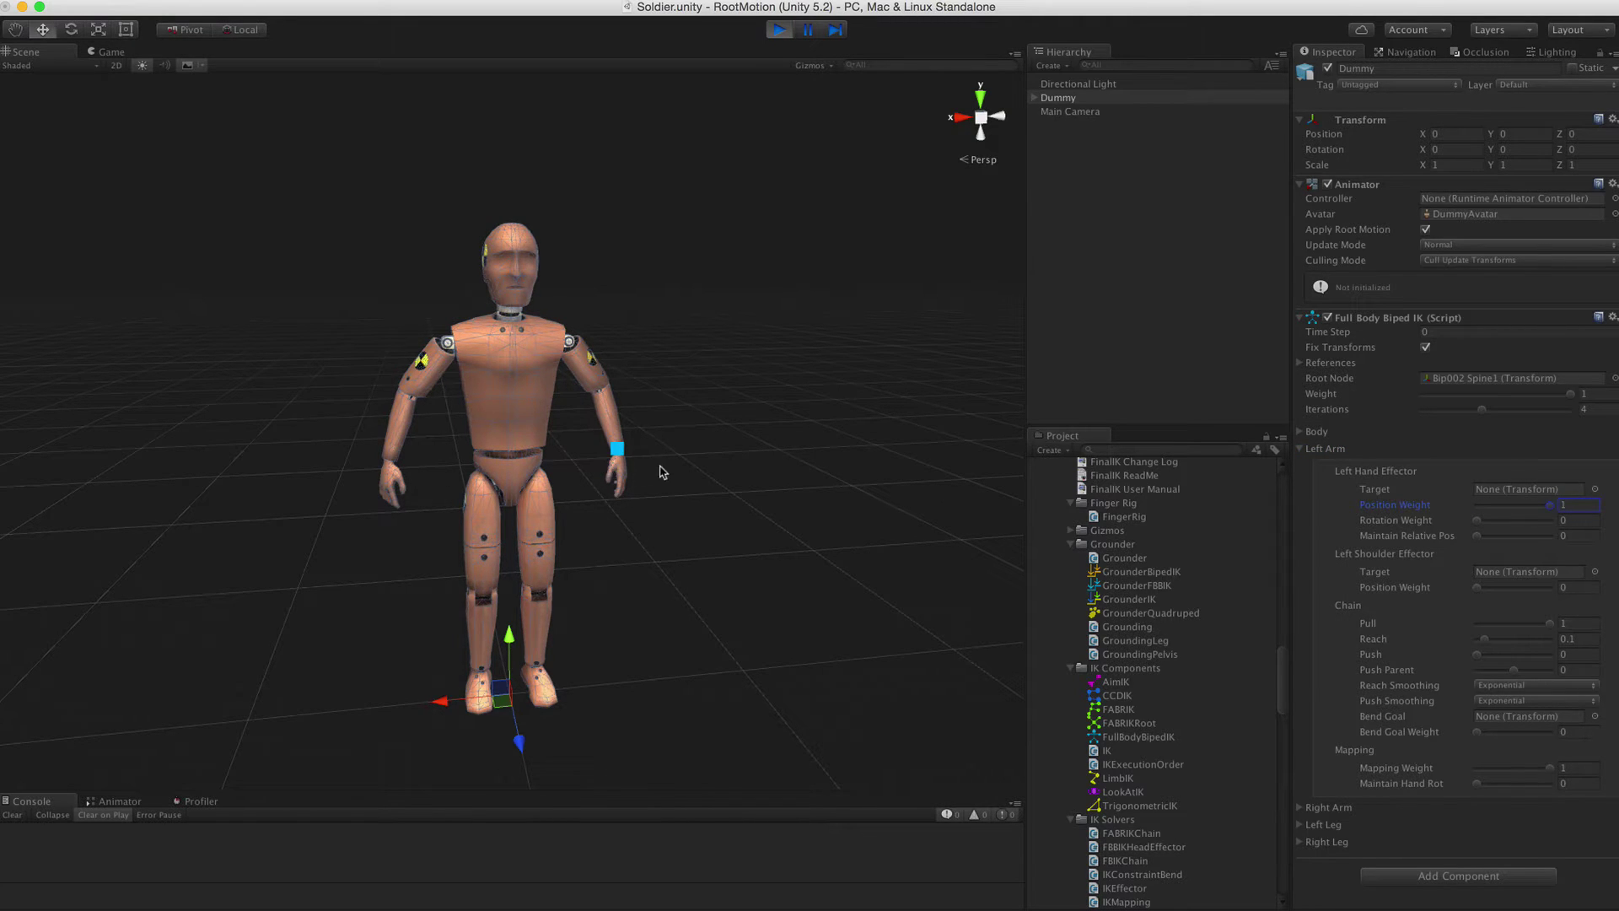
Move the left hand effector so the dummy's arm reaches forward
{"action": "left_click_drag", "start_coordinate": [667, 470], "coordinate": [368, 515], "text": "alt"}
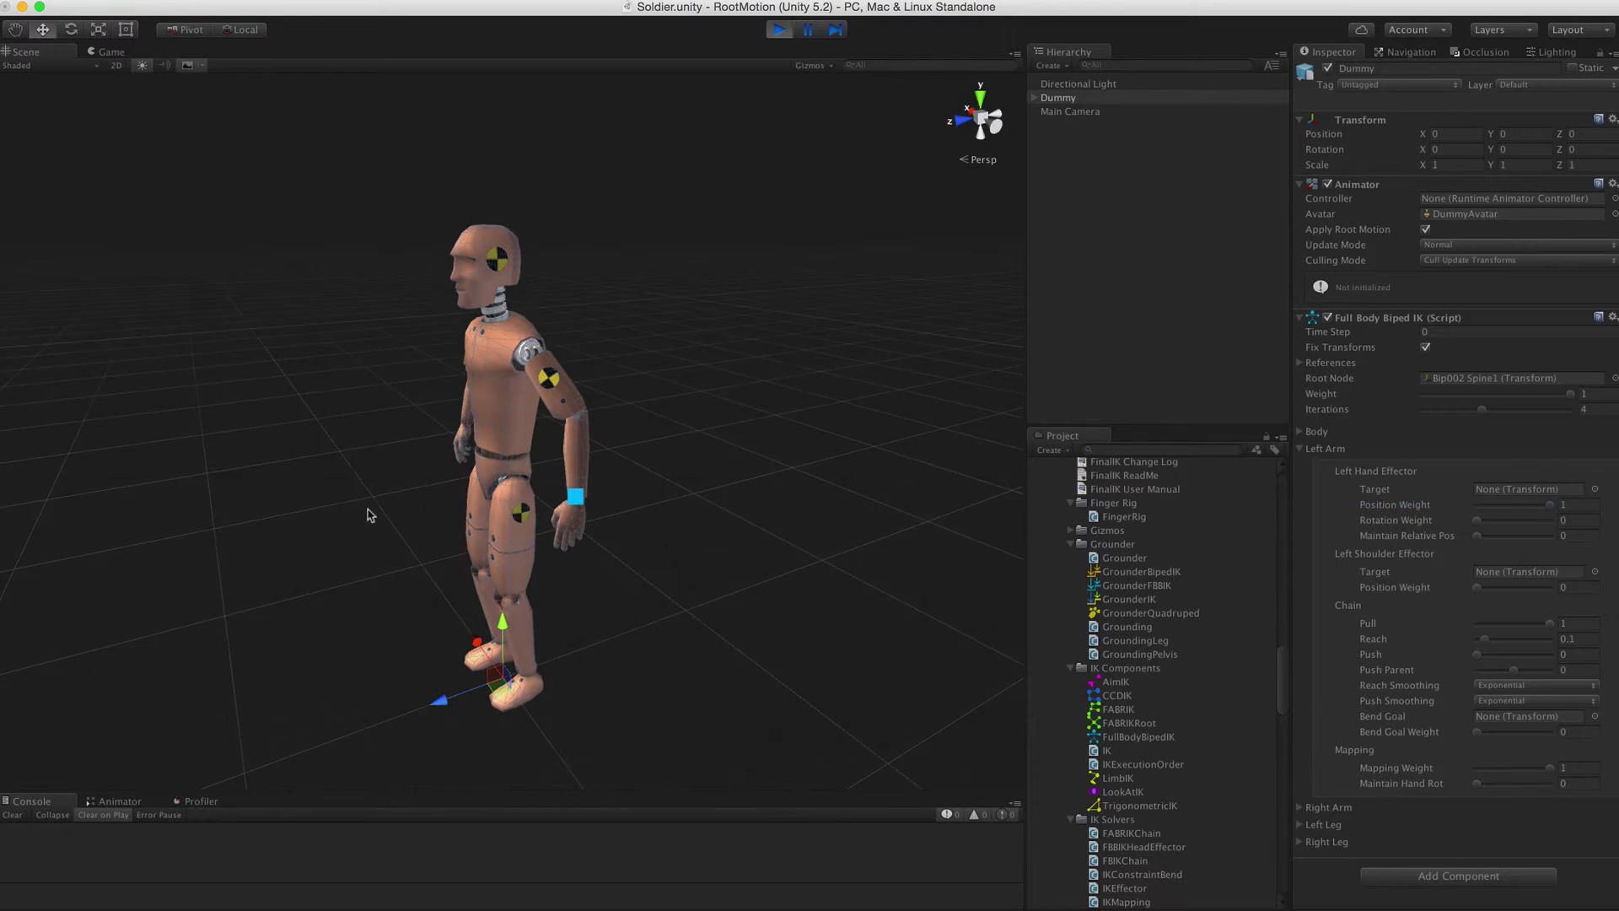
{"action": "left_click", "coordinate": [577, 498]}
{"action": "left_click_drag", "start_coordinate": [573, 498], "coordinate": [436, 505]}
Set the left hand Rotation Weight to 1 and rotate the effector to turn the hand
{"action": "left_click_drag", "start_coordinate": [350, 568], "coordinate": [705, 549], "text": "alt"}
{"action": "left_click_drag", "start_coordinate": [1465, 523], "coordinate": [1526, 523]}
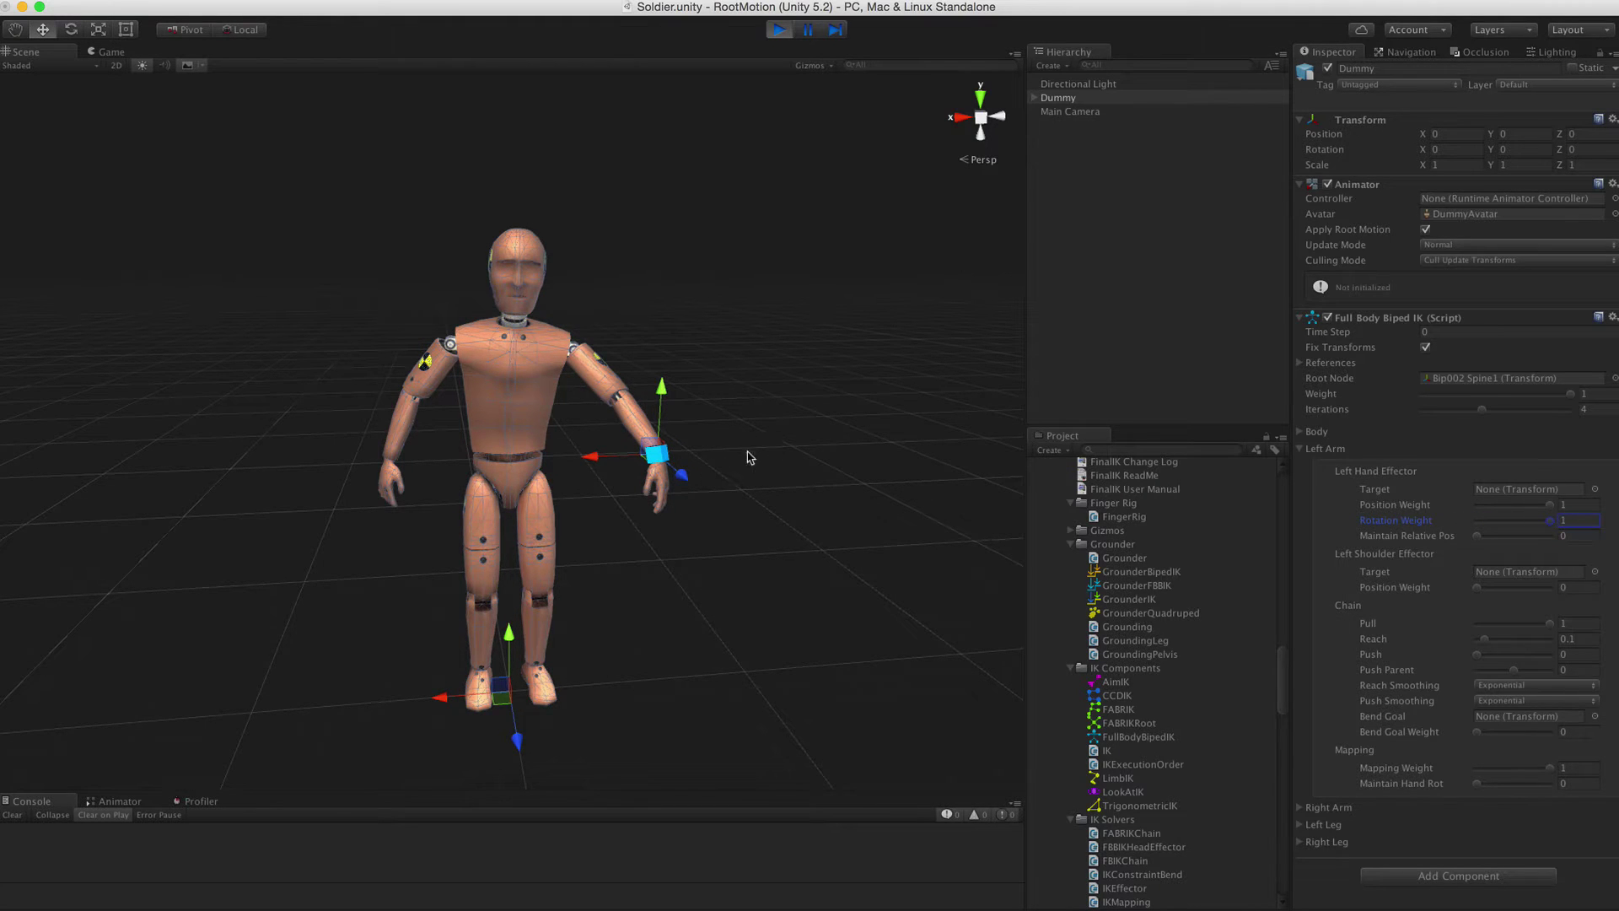
{"action": "key", "text": "e"}
{"action": "left_click_drag", "start_coordinate": [625, 381], "coordinate": [633, 422]}
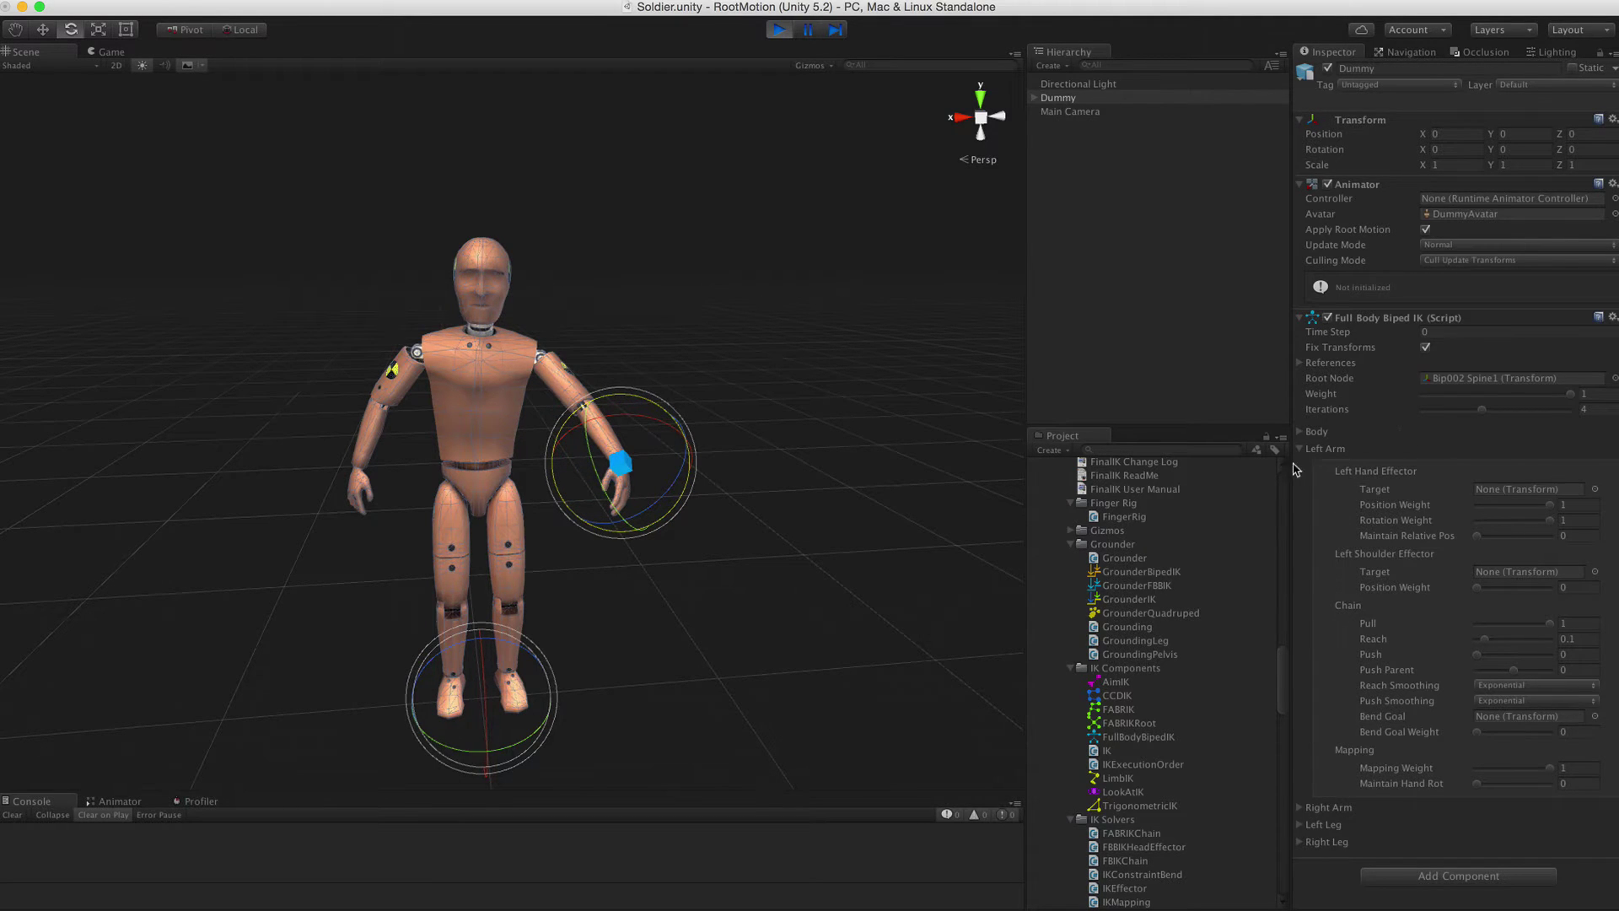
Set the Right Arm hand effector Position Weight to 1 and pull the right hand around
{"action": "left_click", "coordinate": [1301, 448]}
{"action": "left_click", "coordinate": [1303, 467]}
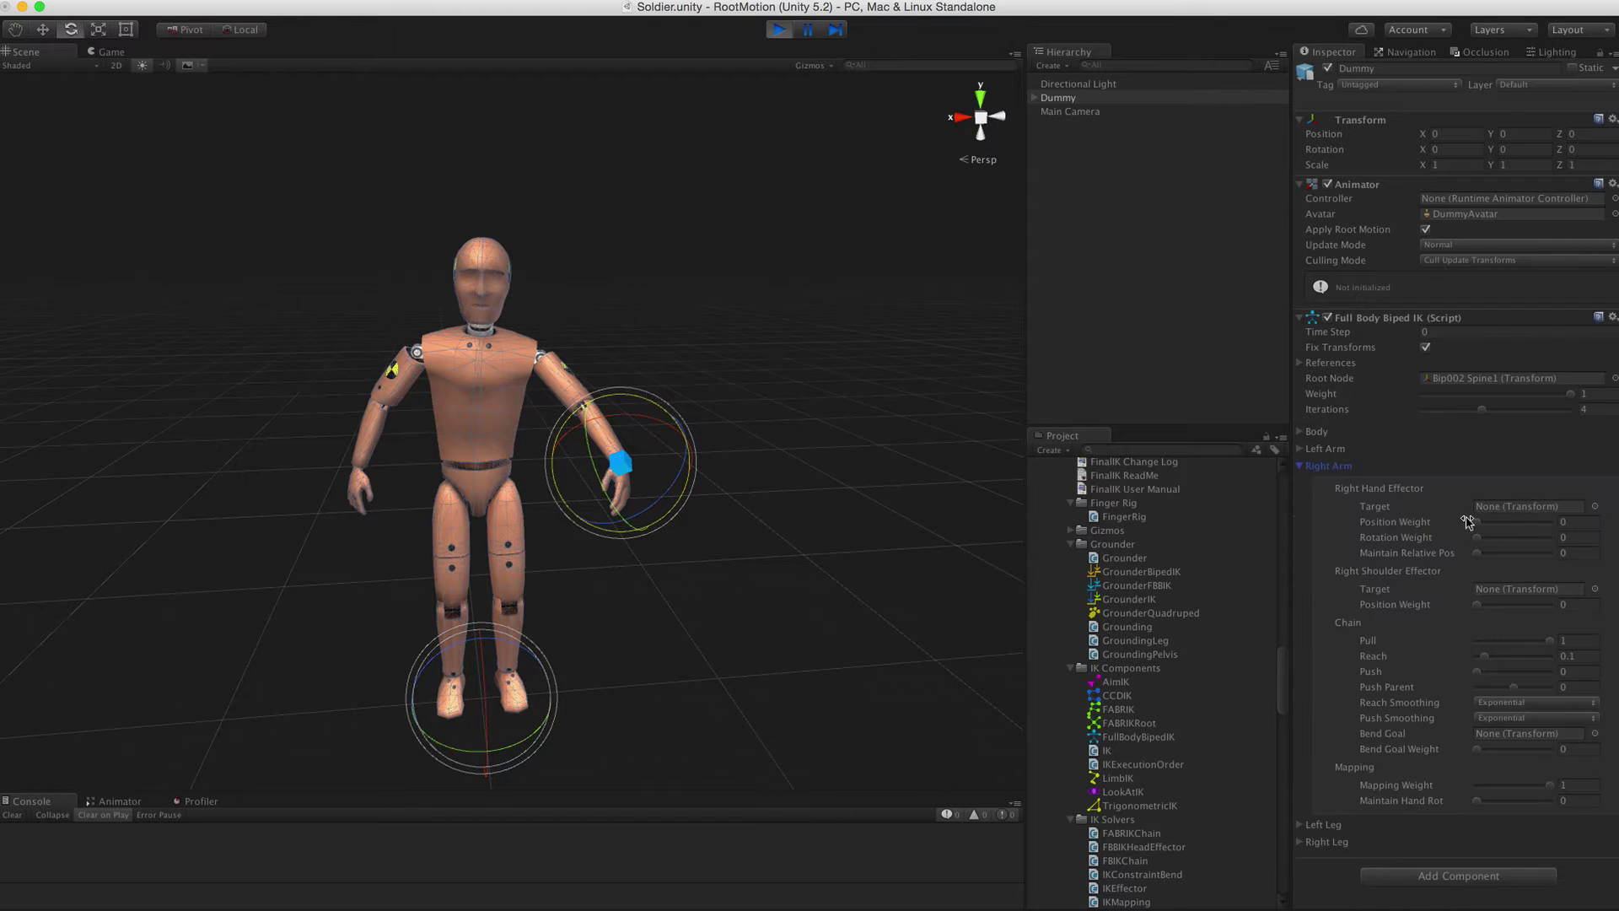
{"action": "left_click_drag", "start_coordinate": [1480, 524], "coordinate": [1552, 522]}
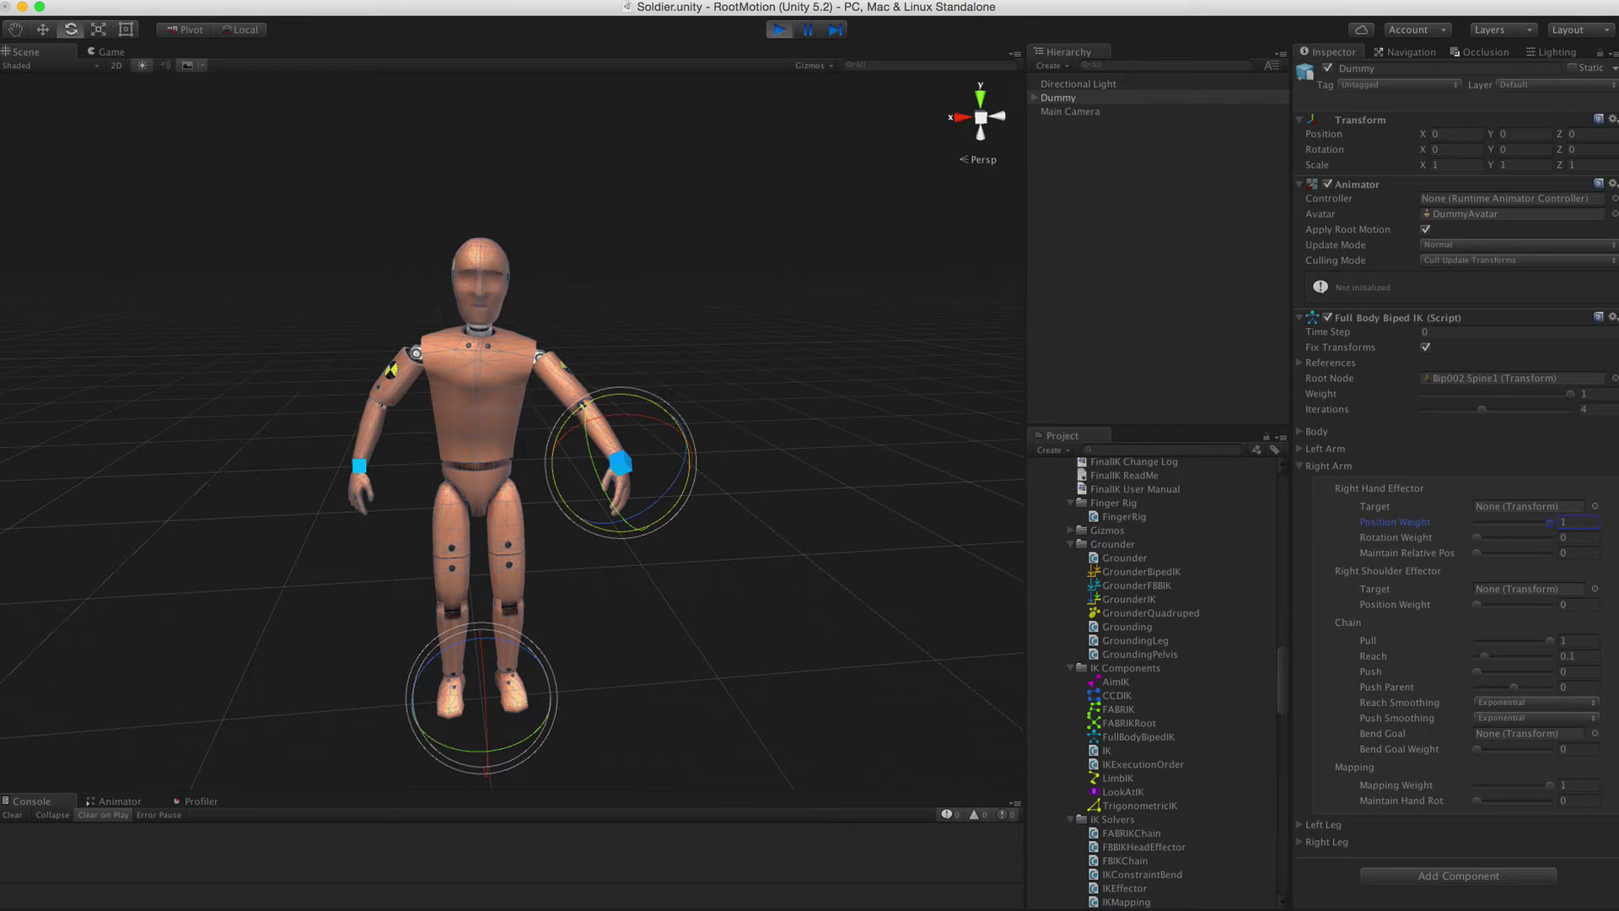
{"action": "left_click", "coordinate": [359, 466]}
{"action": "left_click_drag", "start_coordinate": [362, 472], "coordinate": [355, 574], "text": "alt"}
{"action": "key", "text": "w"}
{"action": "left_click_drag", "start_coordinate": [763, 528], "coordinate": [809, 531], "text": "alt"}
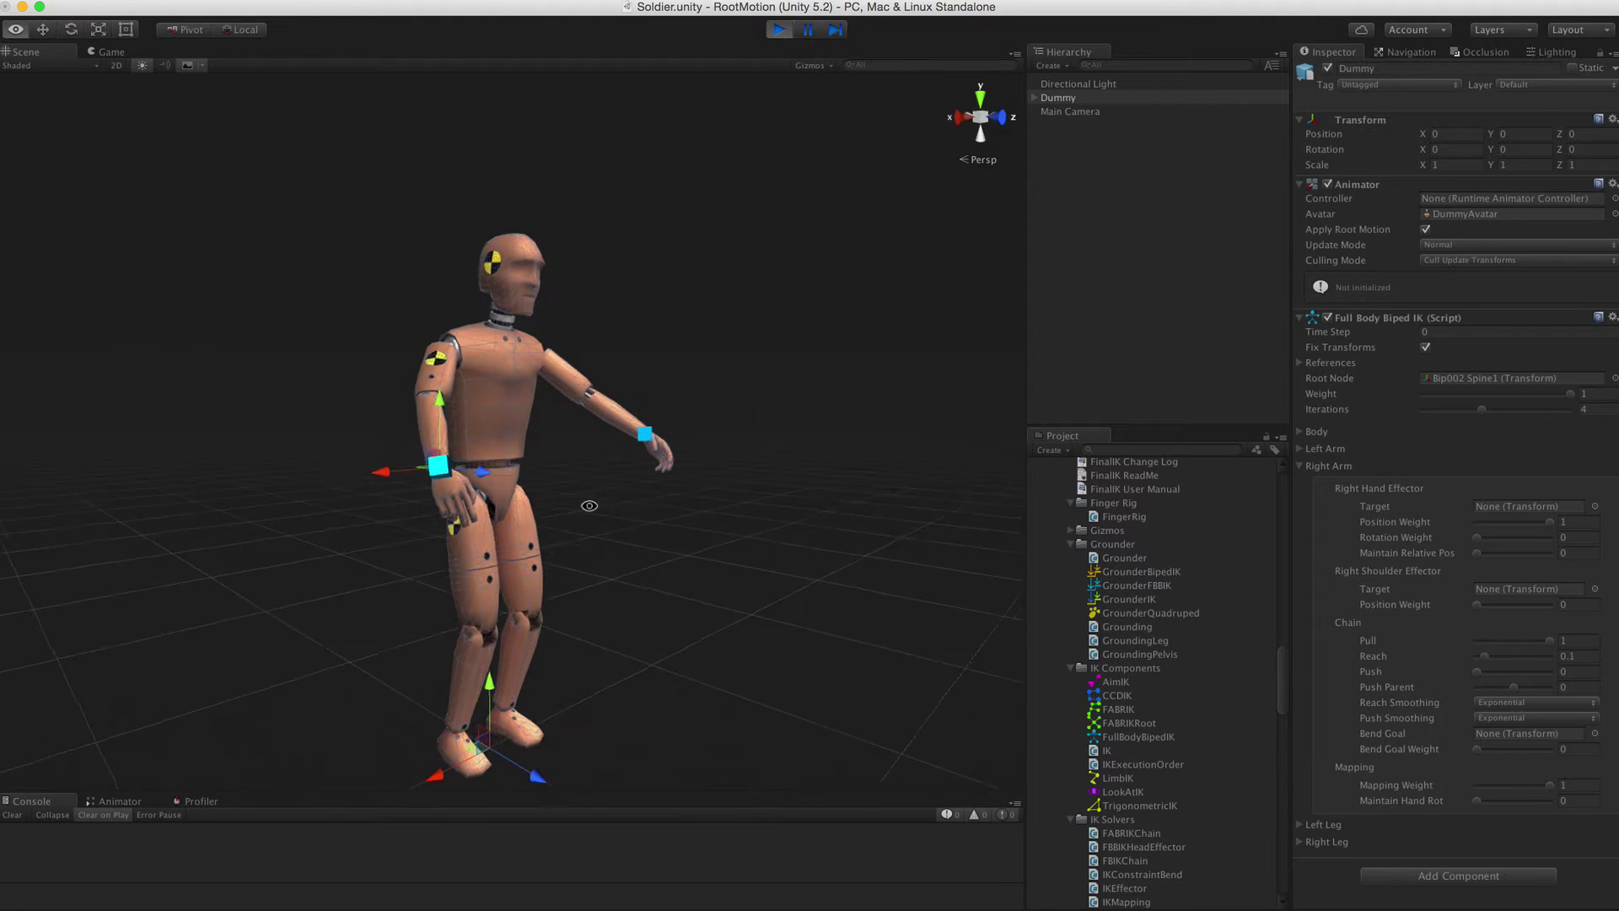
Set the Left Leg foot effector Position Weight to 1 and pull the foot into a lunge
{"action": "left_click", "coordinate": [1302, 465]}
{"action": "left_click", "coordinate": [1306, 483]}
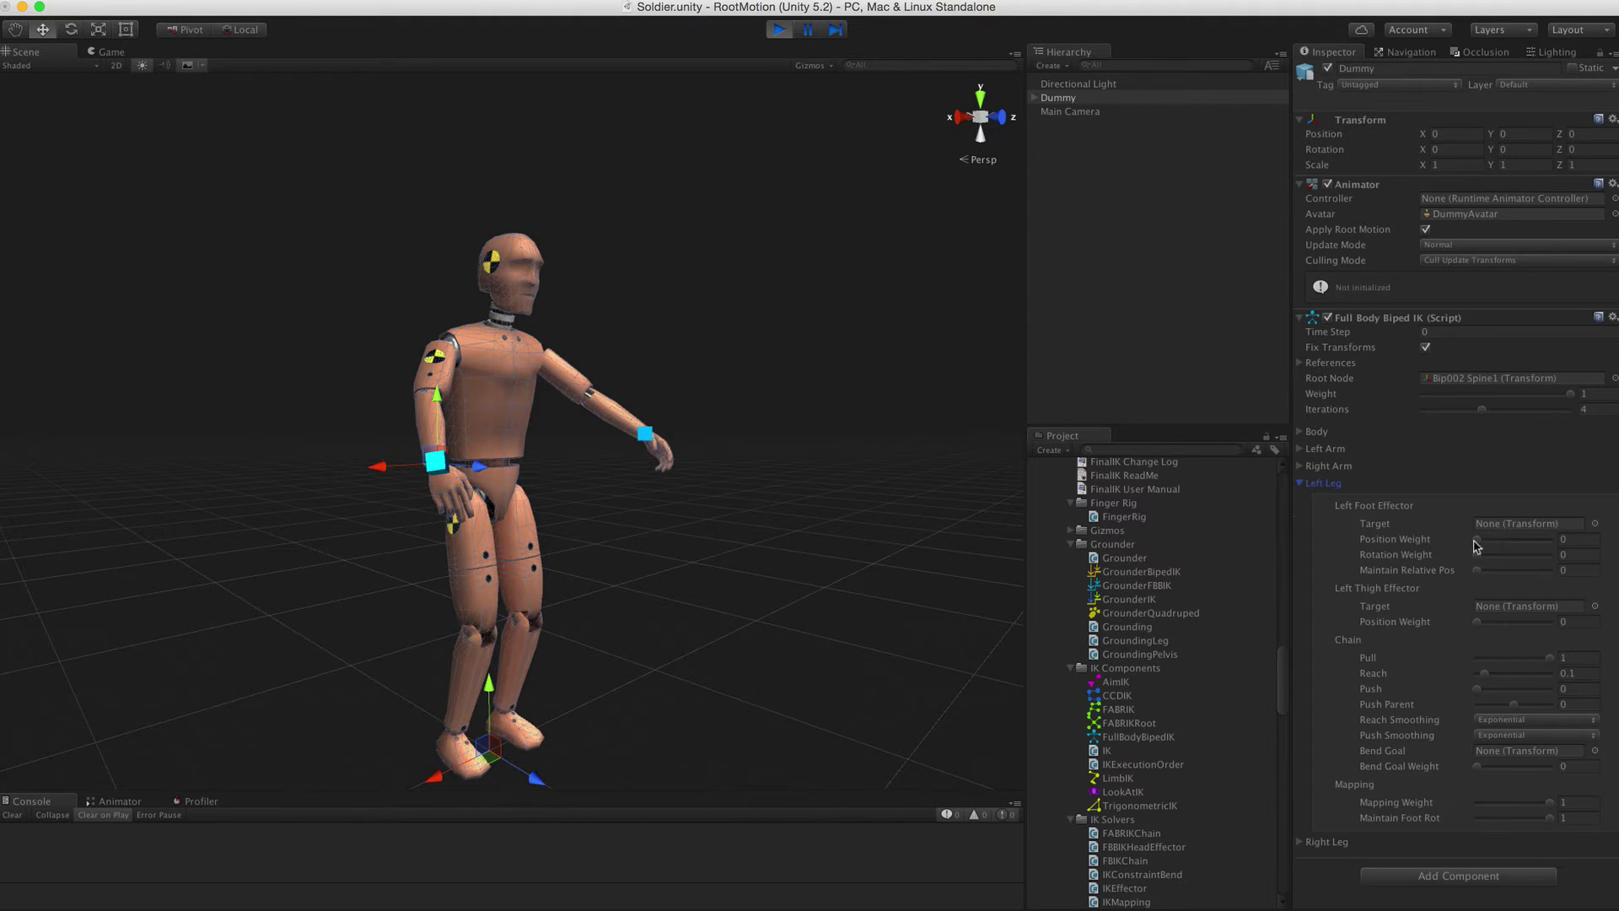
{"action": "left_click_drag", "start_coordinate": [1456, 541], "coordinate": [1610, 553]}
{"action": "left_click", "coordinate": [503, 714]}
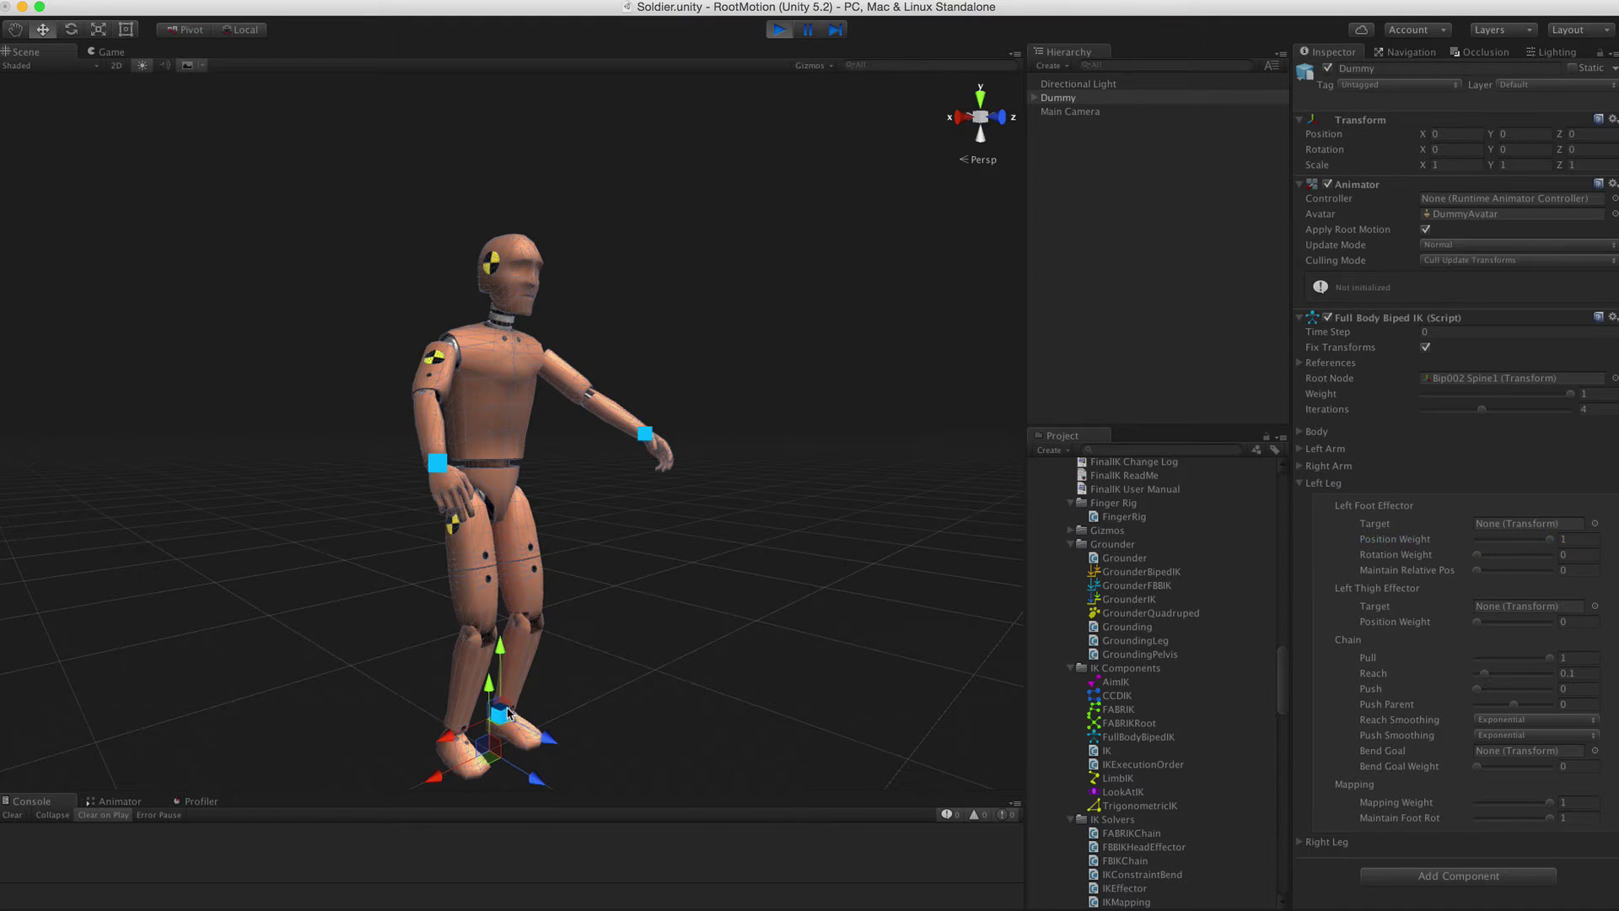
{"action": "mouse_move", "coordinate": [507, 713]}
{"action": "left_mouse_down"}
{"action": "mouse_move", "coordinate": [548, 721]}
{"action": "mouse_move", "coordinate": [687, 689]}
{"action": "mouse_move", "coordinate": [771, 763]}
{"action": "mouse_move", "coordinate": [856, 730]}
{"action": "mouse_move", "coordinate": [877, 755]}
{"action": "mouse_move", "coordinate": [675, 675]}
{"action": "mouse_move", "coordinate": [594, 757]}
{"action": "mouse_move", "coordinate": [567, 683]}
{"action": "left_mouse_up"}
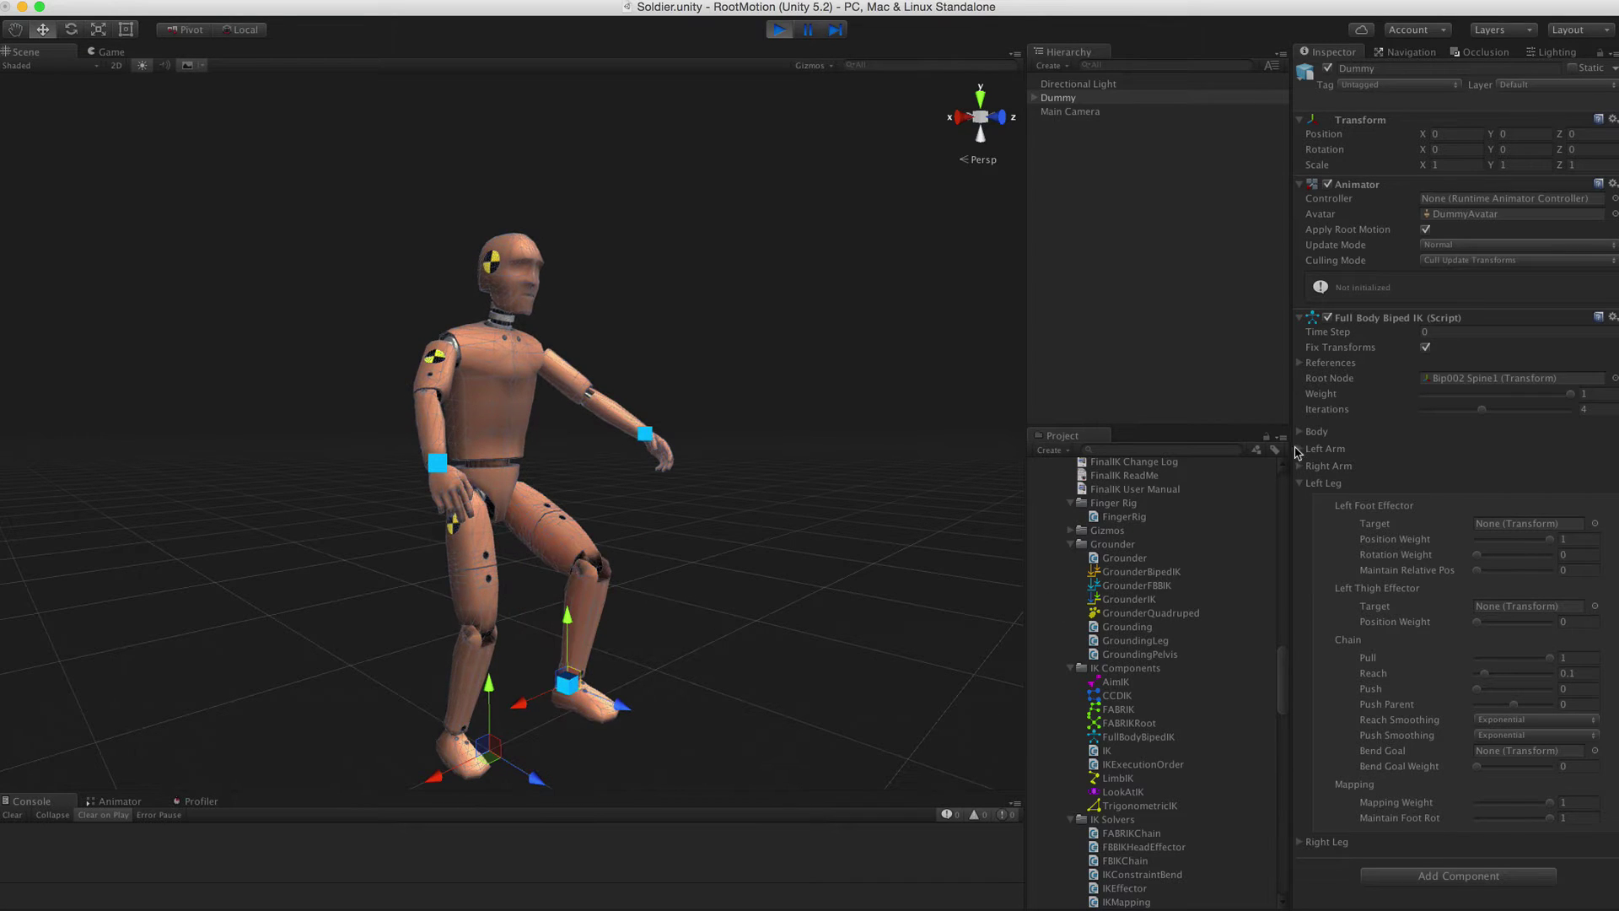
Set the Body effector Position Weight to 1 and push the body into a deep crouch
{"action": "left_click", "coordinate": [1299, 431]}
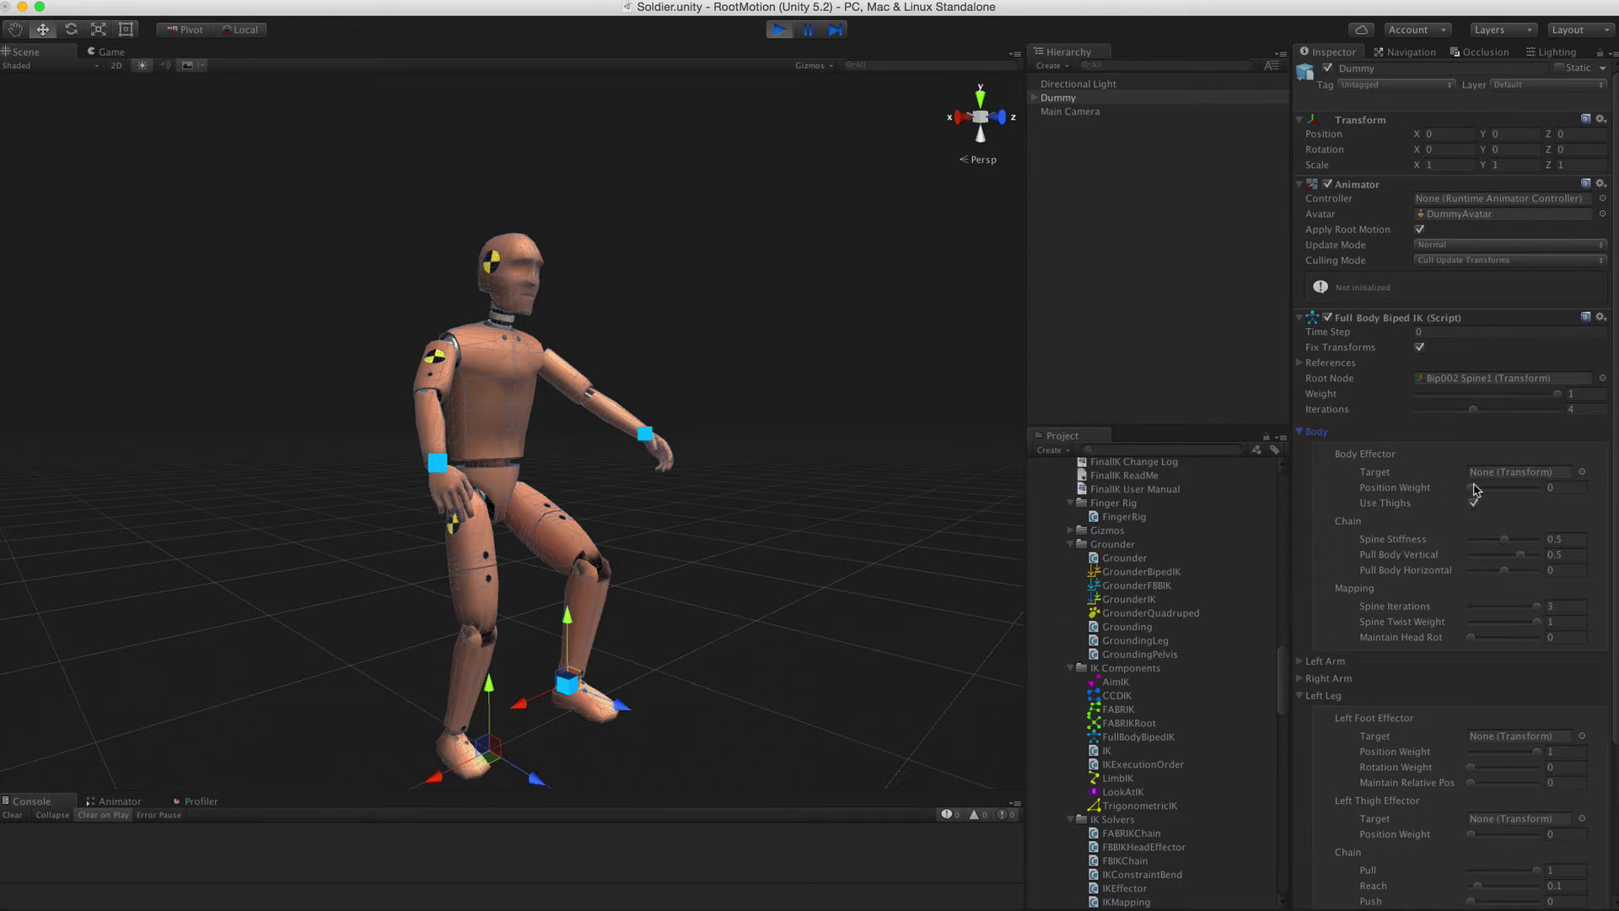
{"action": "left_click_drag", "start_coordinate": [1474, 487], "coordinate": [1536, 487]}
{"action": "left_click", "coordinate": [486, 435]}
{"action": "left_click_drag", "start_coordinate": [489, 442], "coordinate": [889, 542], "text": "alt"}
{"action": "left_click_drag", "start_coordinate": [487, 464], "coordinate": [489, 514]}
{"action": "left_click_drag", "start_coordinate": [881, 325], "coordinate": [634, 357], "text": "alt"}
{"action": "left_click", "coordinate": [781, 29]}
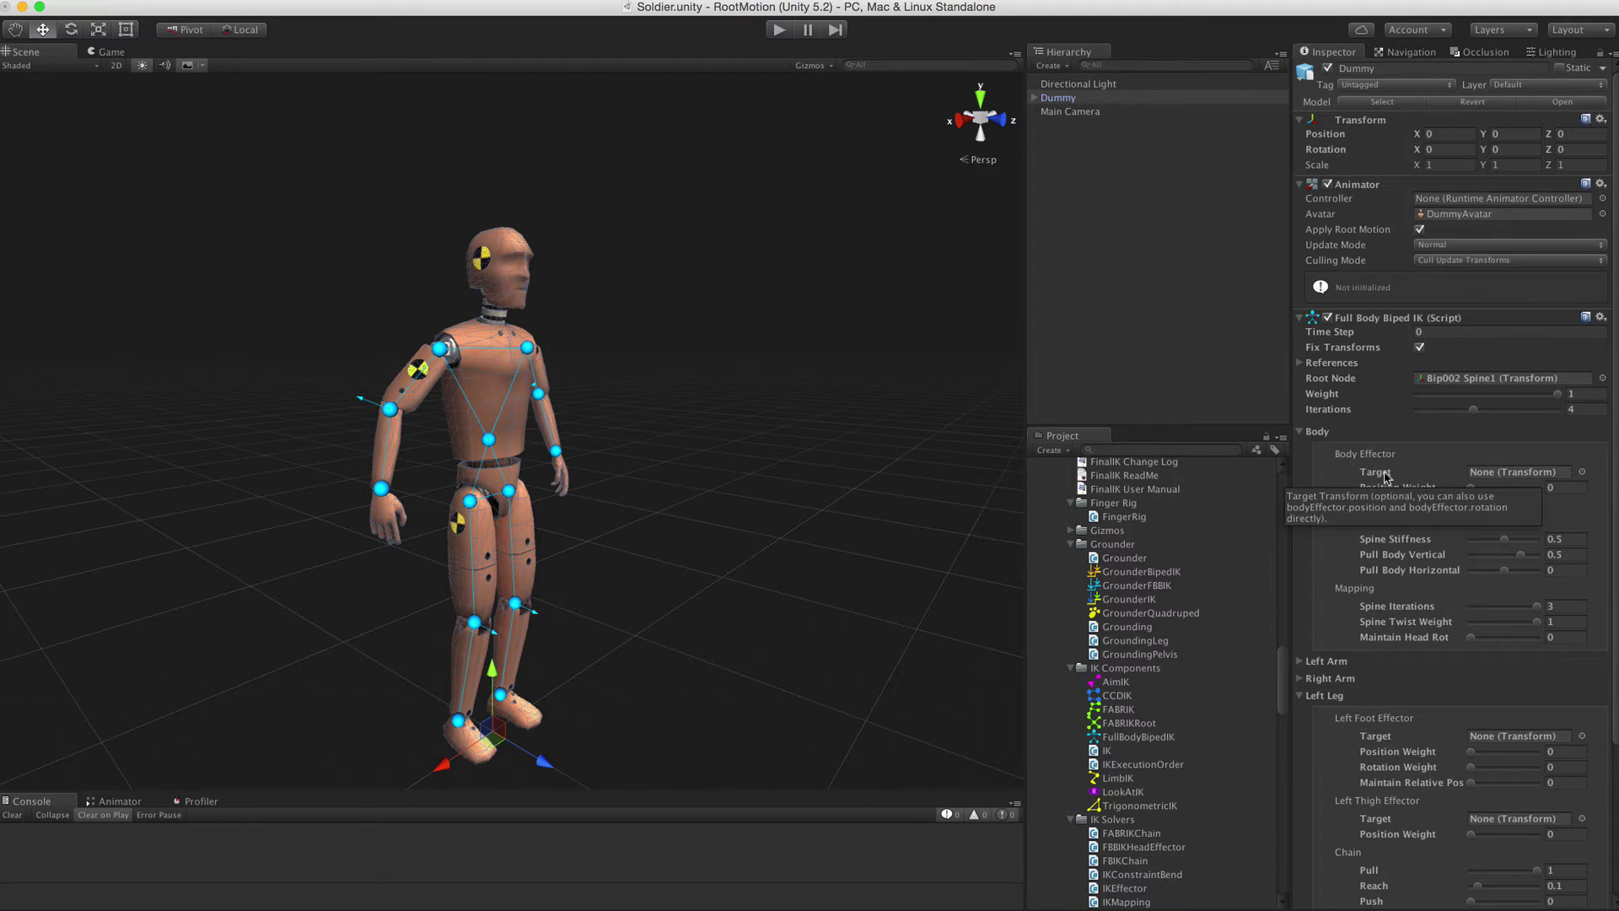
{"action": "mouse_move", "coordinate": [1386, 493]}
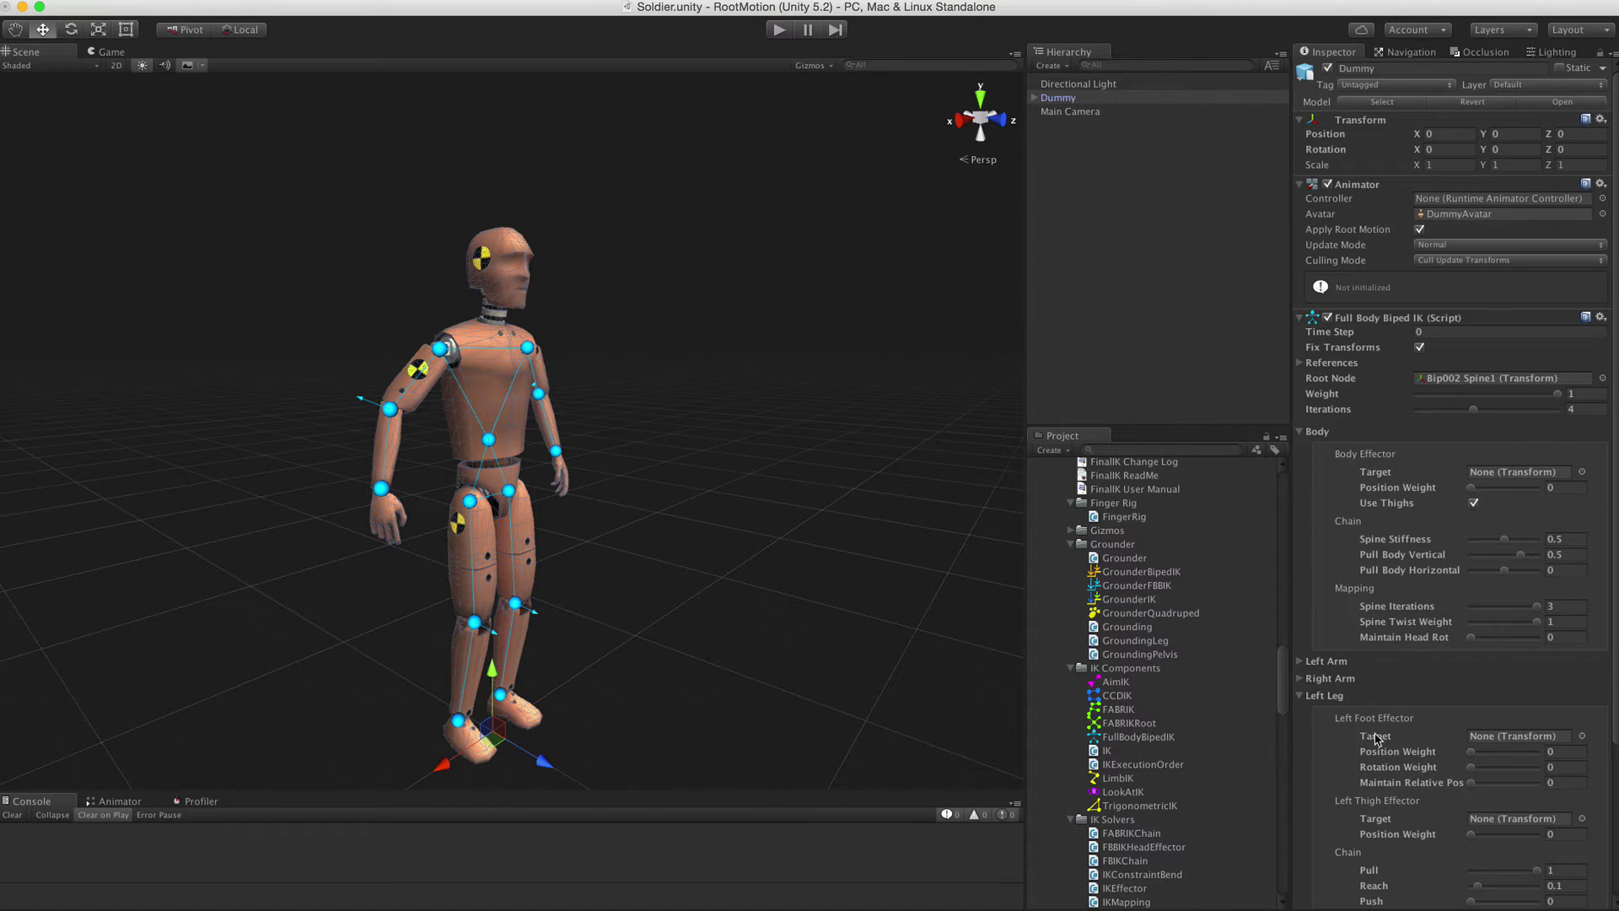
{"action": "mouse_move", "coordinate": [1374, 737]}
{"action": "right_click", "coordinate": [1372, 325]}
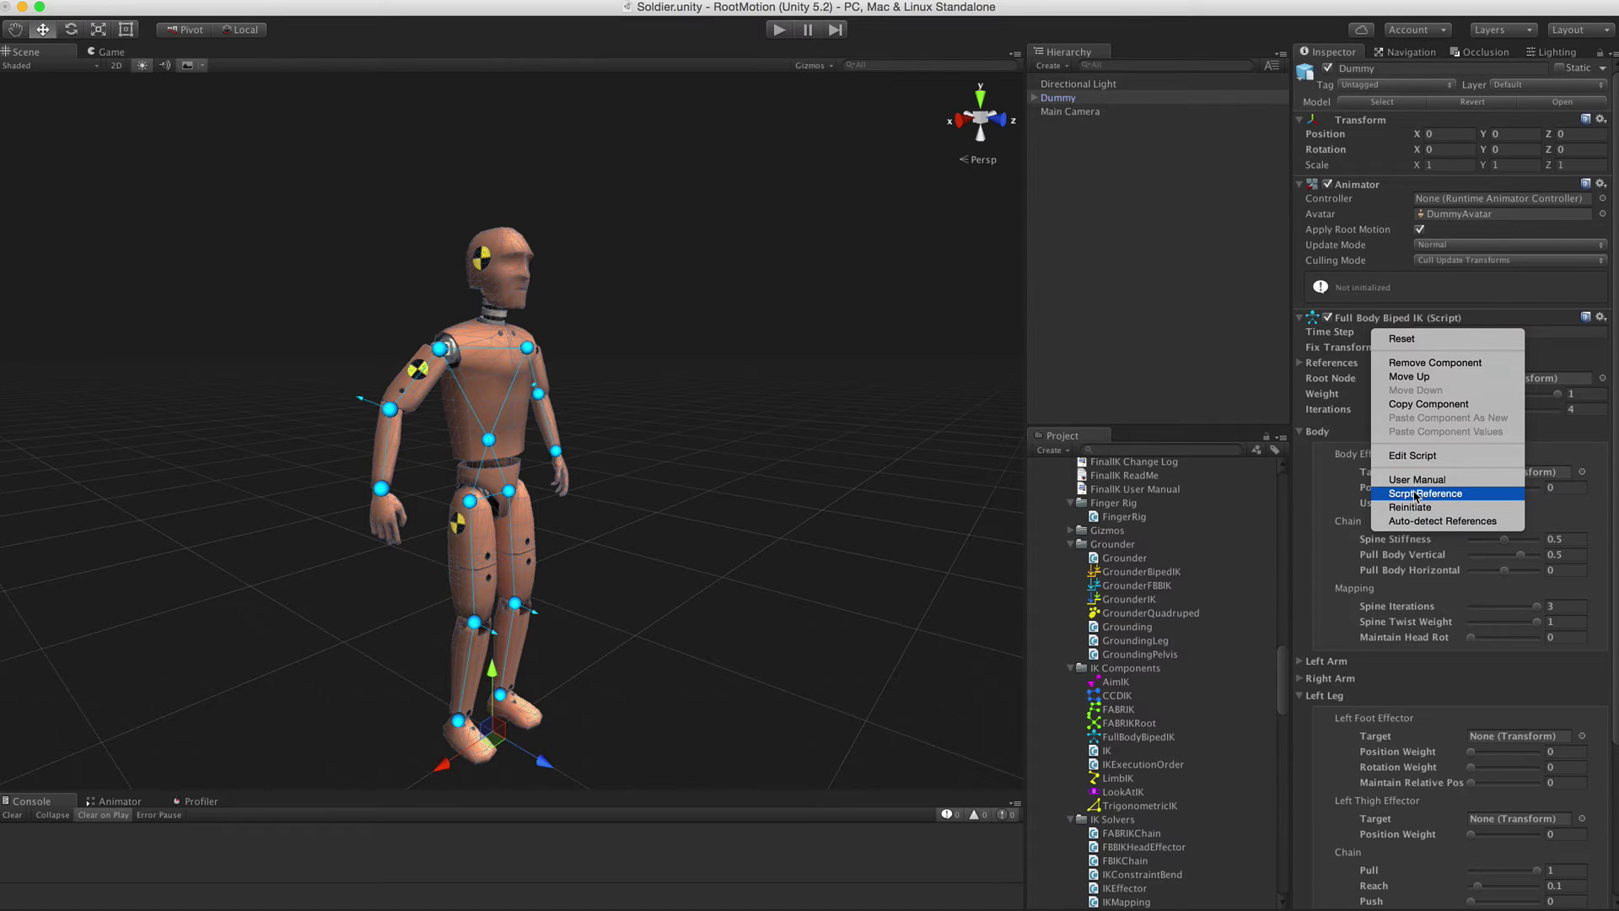
{"action": "left_click", "coordinate": [1156, 314]}
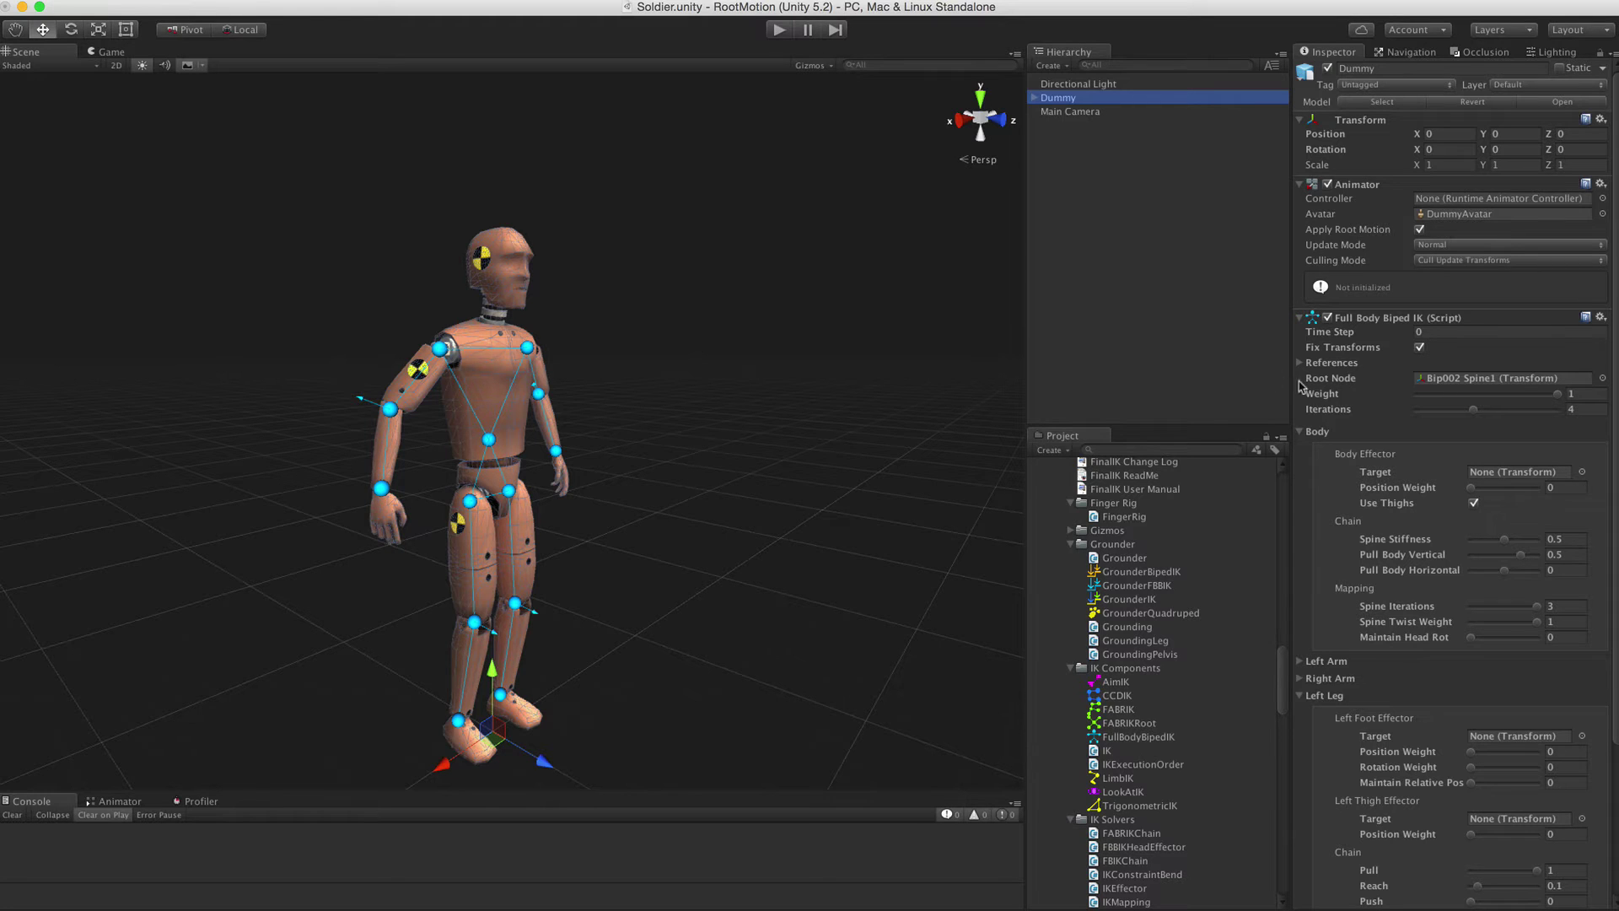
Ping the Root Node field to reveal Bip002 Spine1 in the Hierarchy
{"action": "left_click", "coordinate": [1485, 381]}
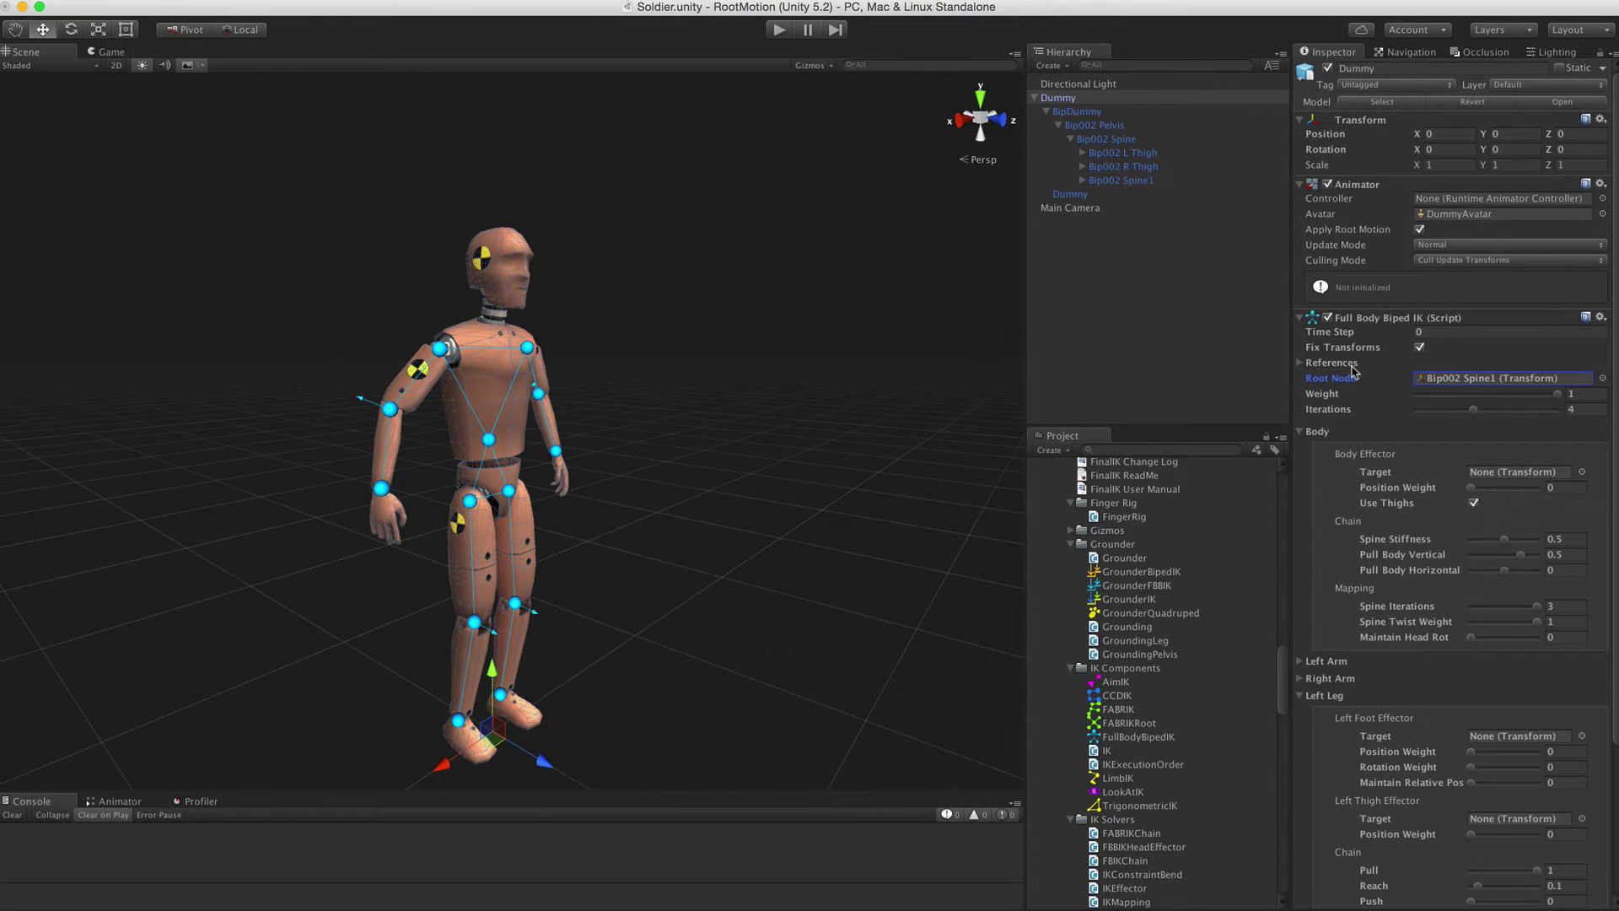
Expand the bone References, point out solver Weight, and drag Iterations from 4 toward 0
{"action": "left_click", "coordinate": [1299, 364]}
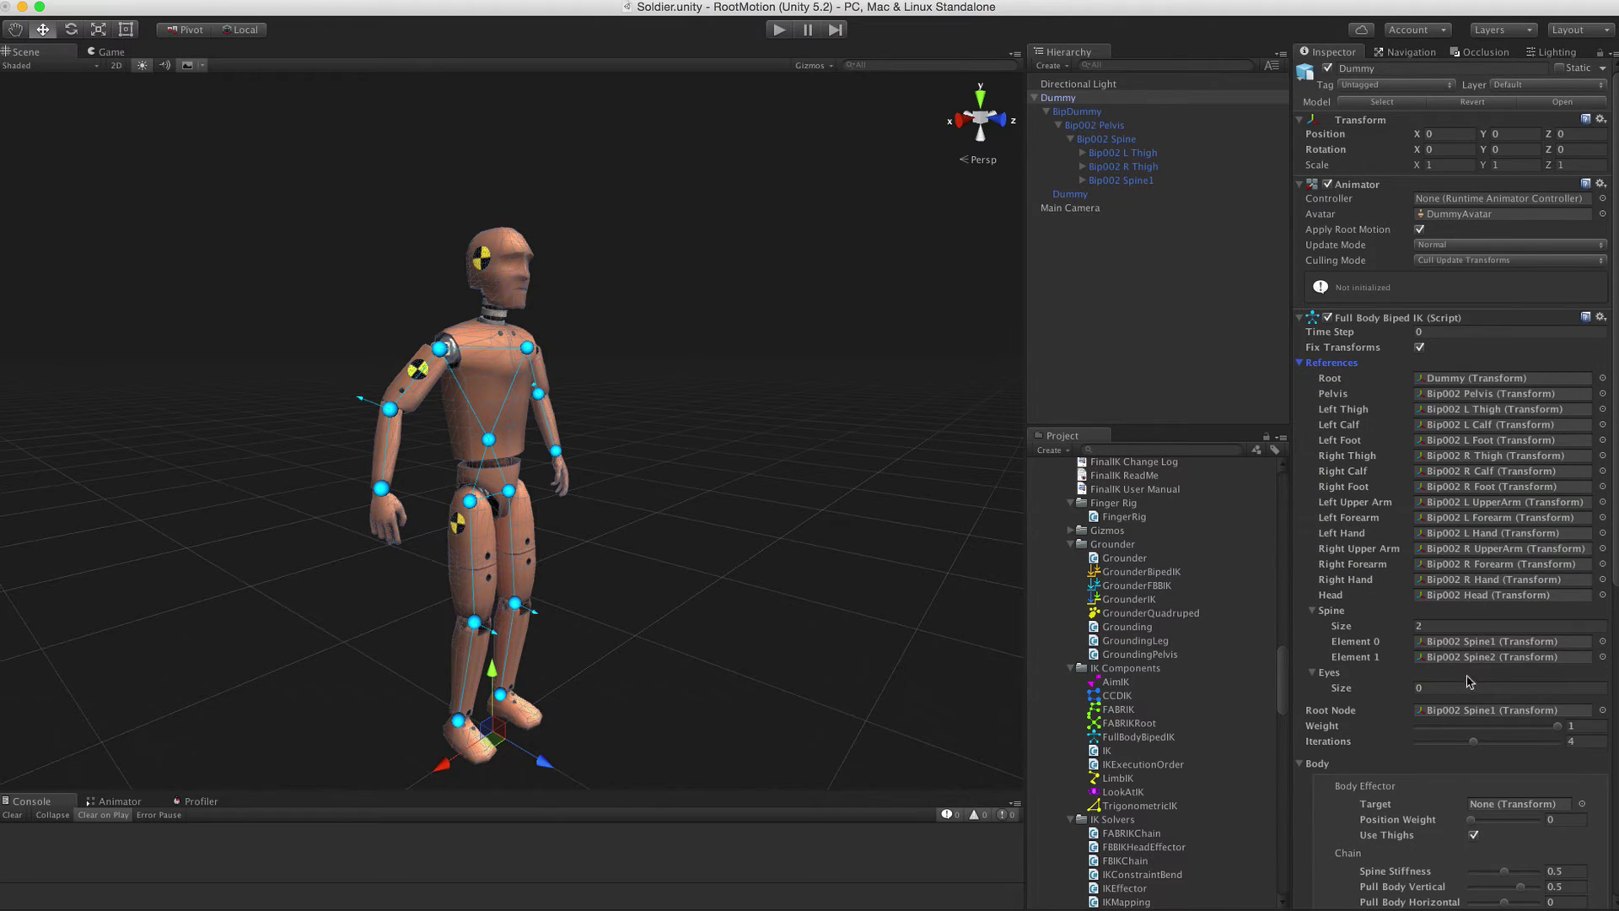
{"action": "scroll", "coordinate": [1477, 648], "scroll_direction": "down", "scroll_amount": 5}
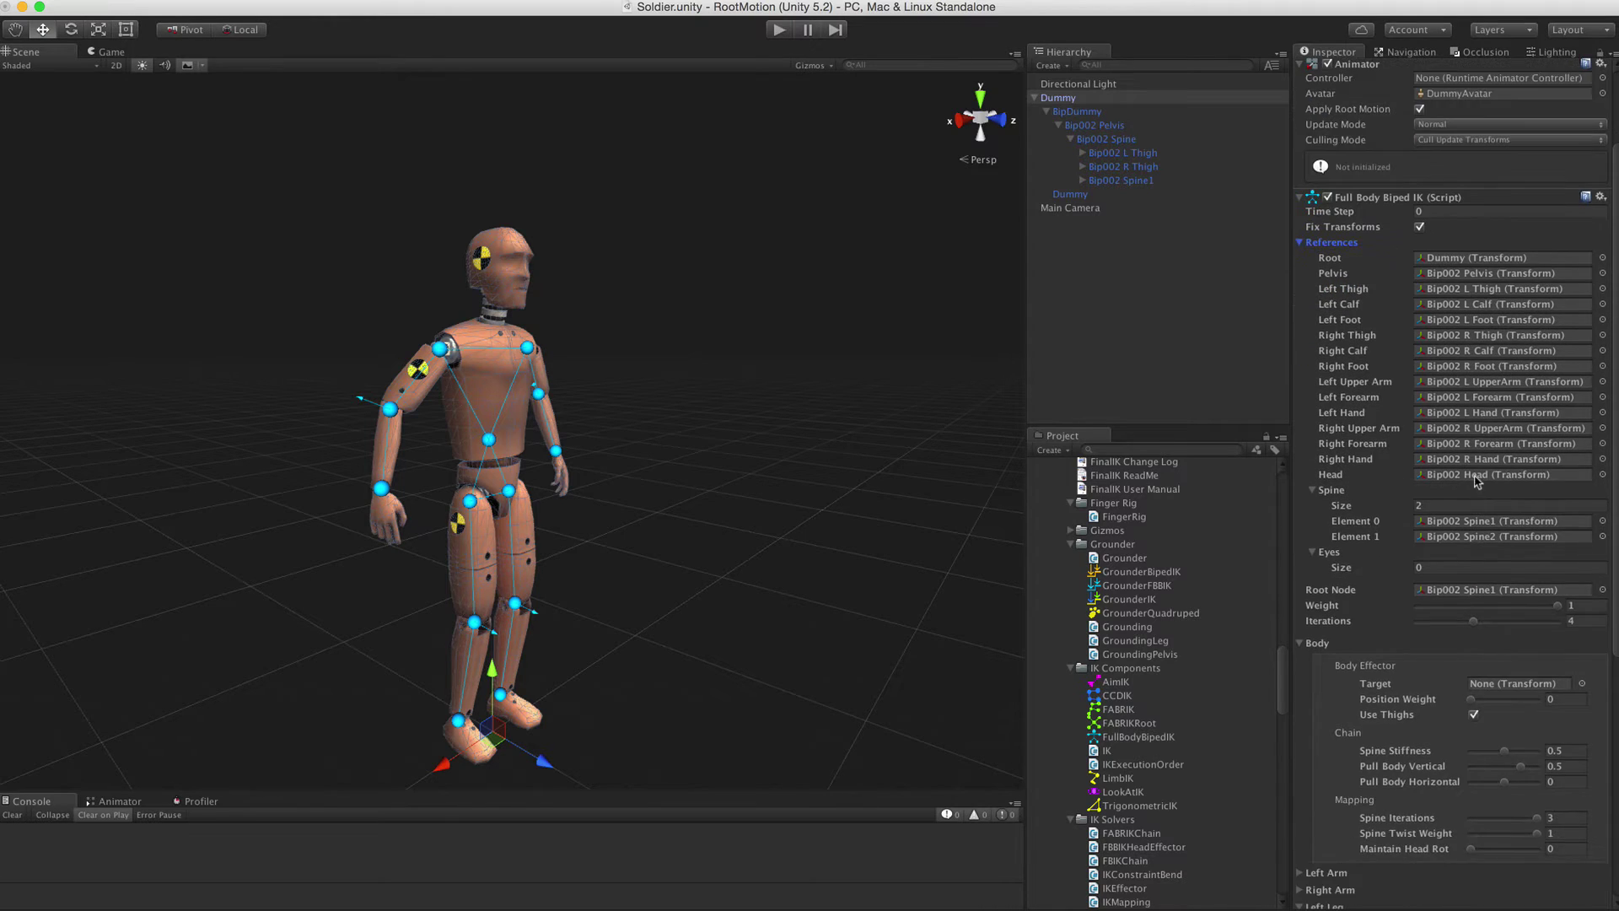
{"action": "scroll", "coordinate": [1450, 479], "scroll_direction": "down", "scroll_amount": 1}
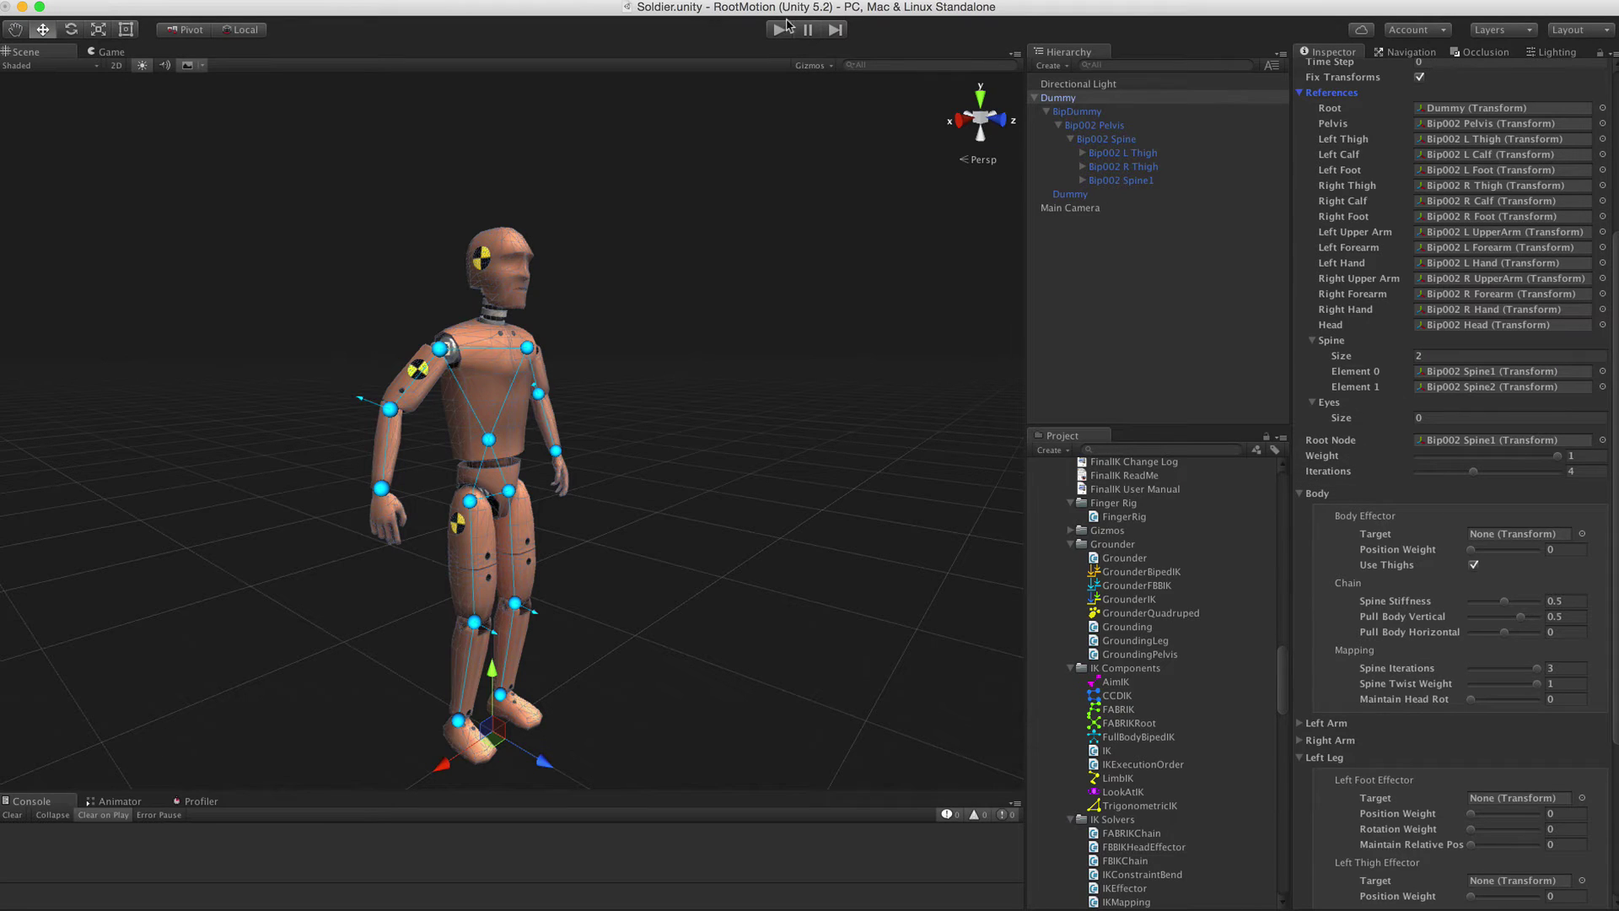
{"action": "left_click", "coordinate": [1555, 458]}
{"action": "left_click_drag", "start_coordinate": [1474, 473], "coordinate": [1400, 479]}
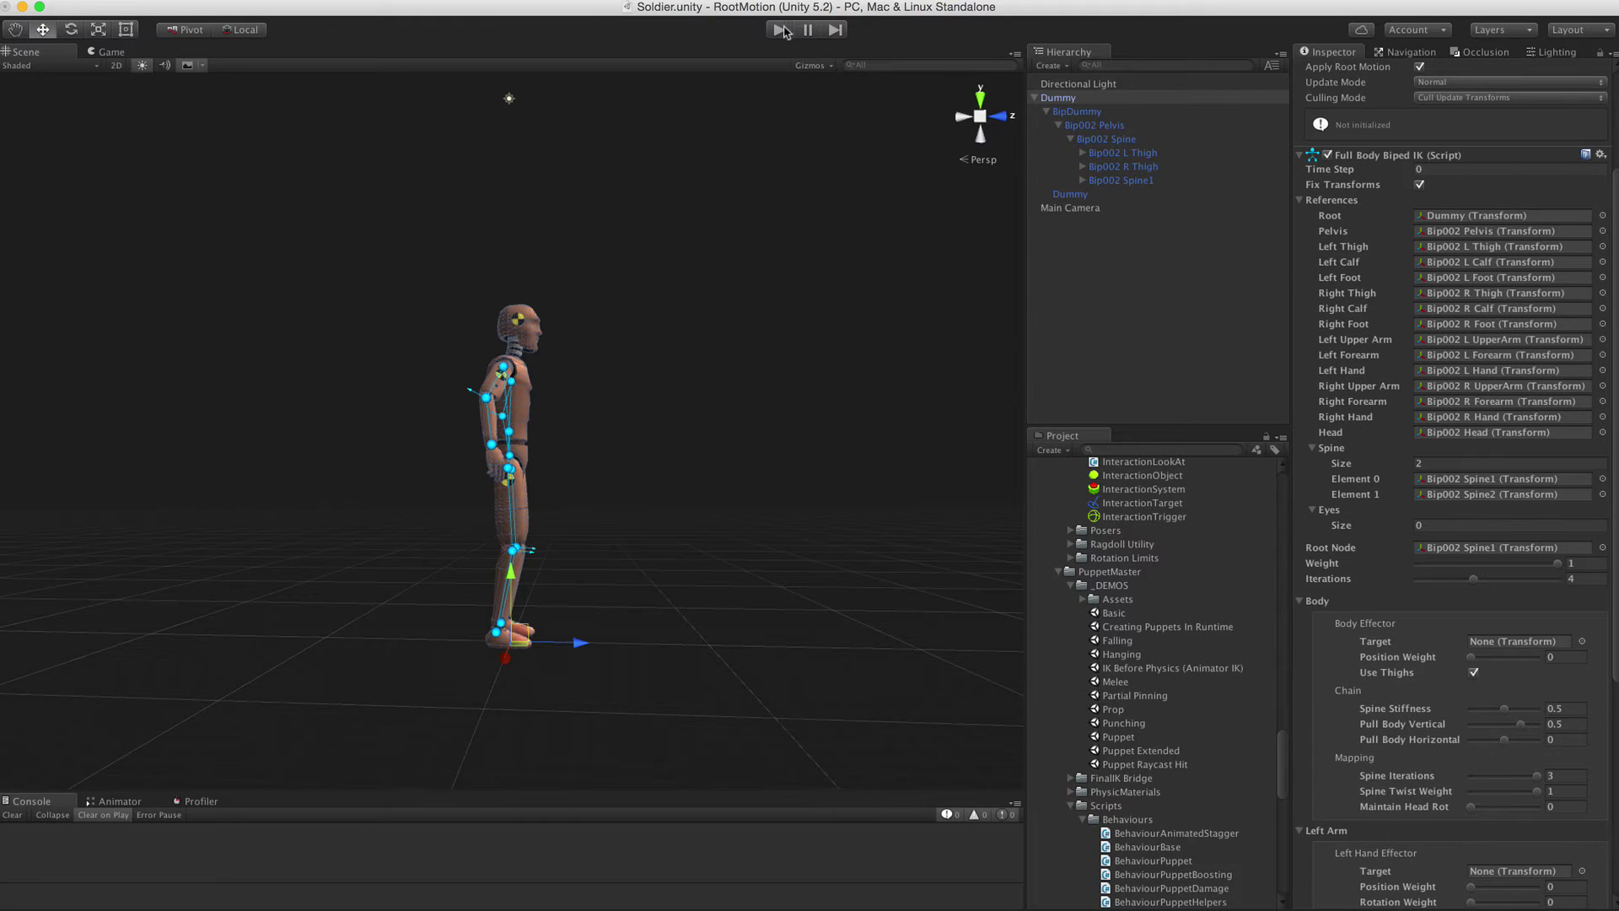
In play mode, raise Body effector Position Weight and move the body while toggling Use Thighs
{"action": "left_click", "coordinate": [781, 31]}
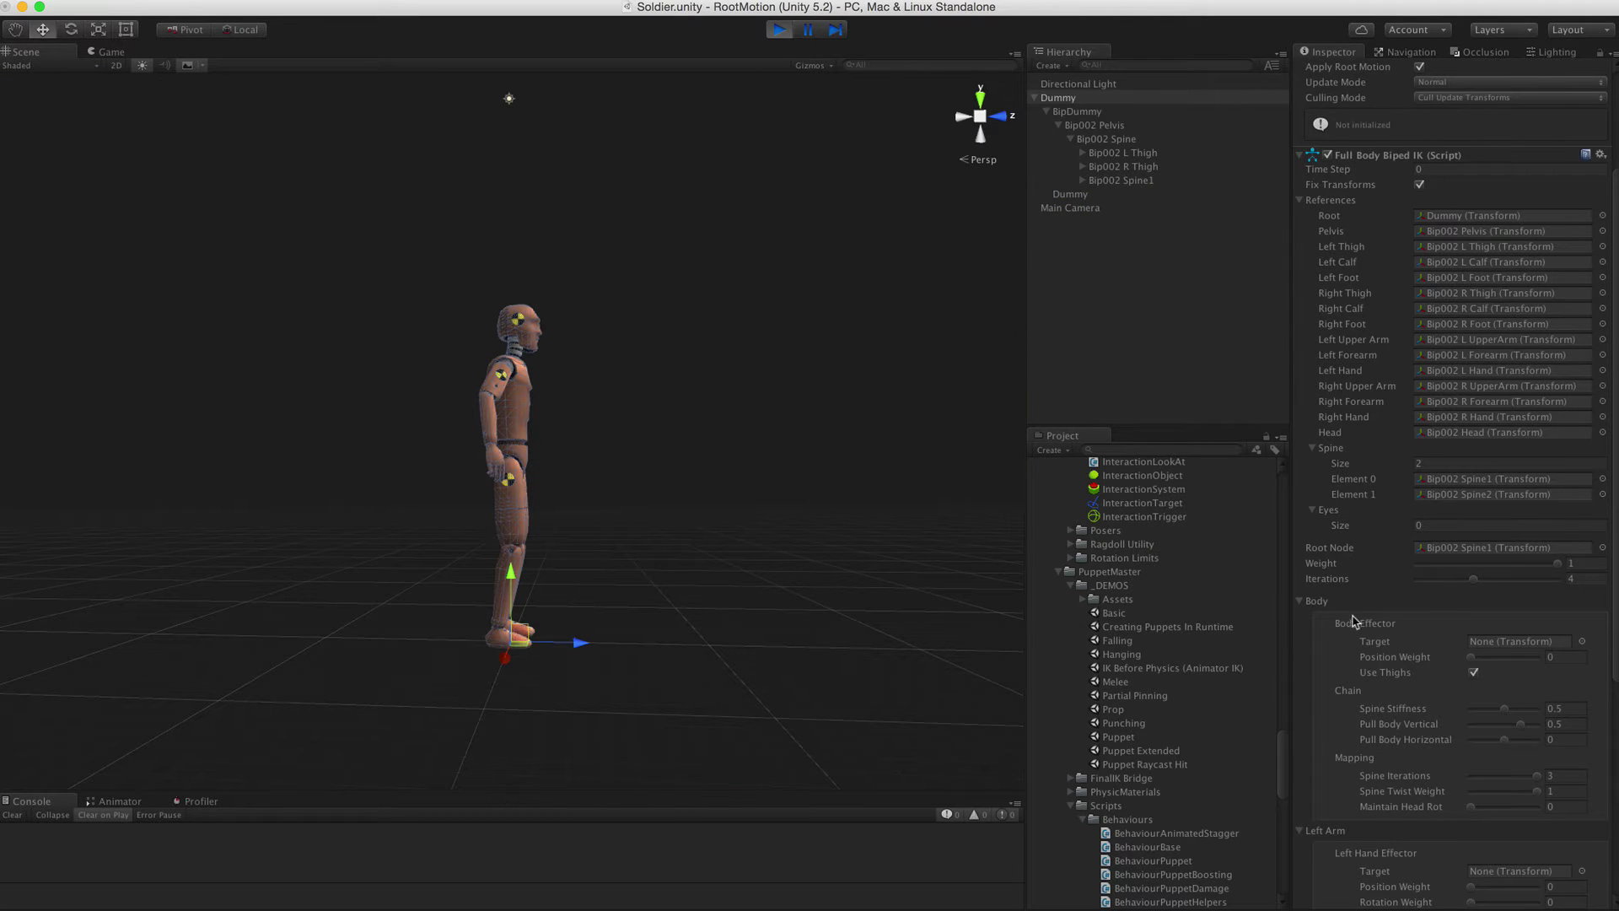
{"action": "left_click", "coordinate": [1507, 645]}
{"action": "left_click_drag", "start_coordinate": [1471, 658], "coordinate": [1597, 665]}
{"action": "left_click_drag", "start_coordinate": [526, 445], "coordinate": [453, 477]}
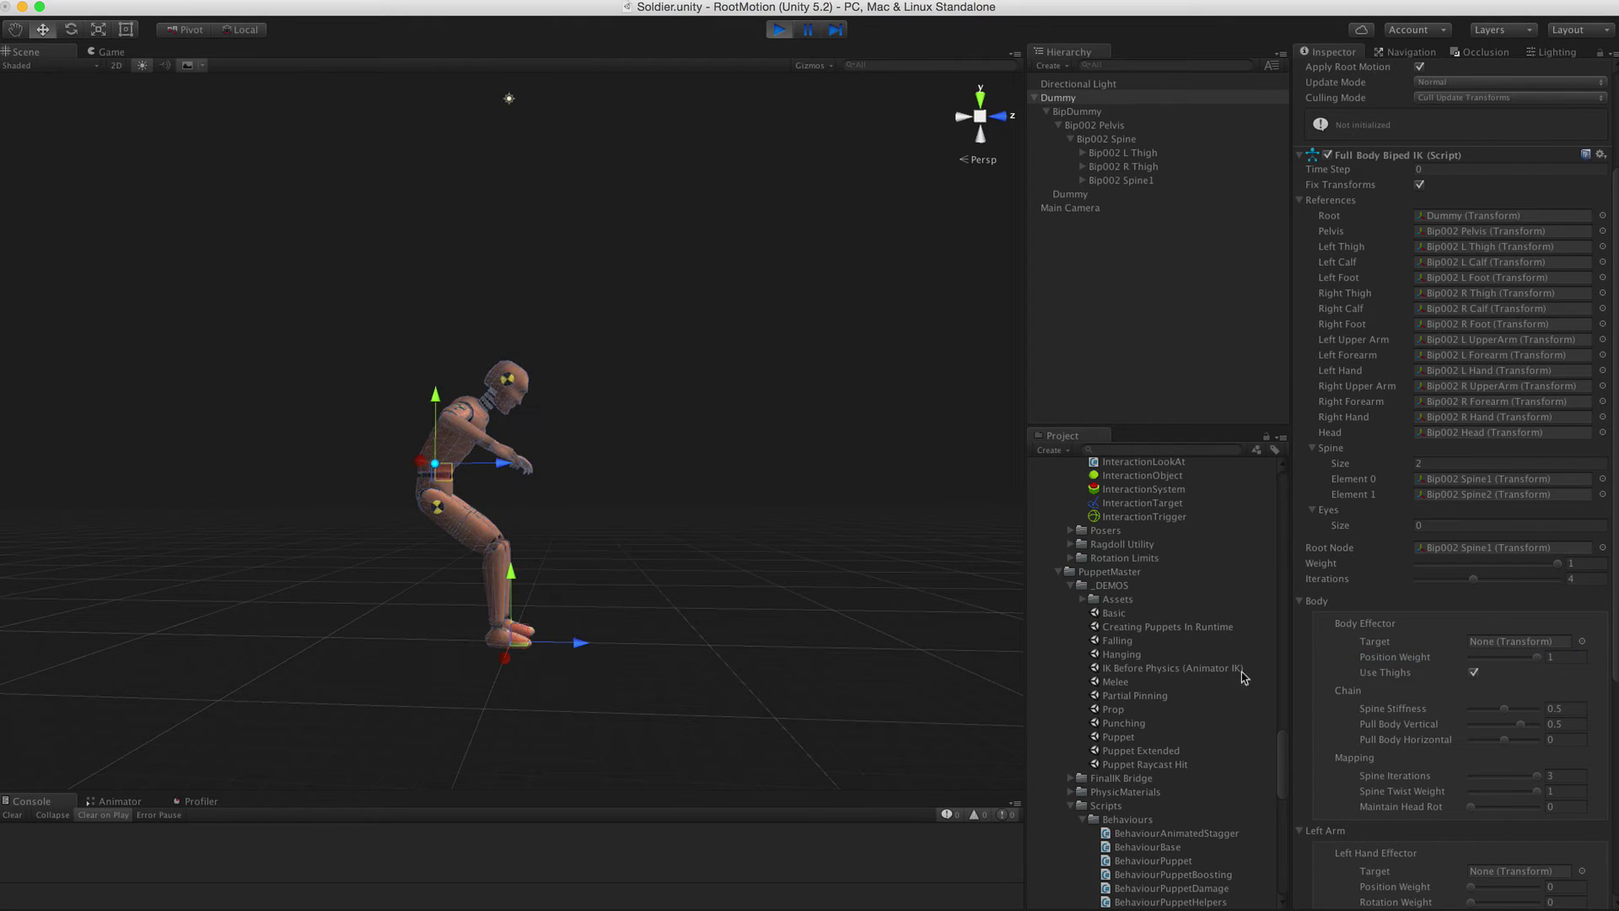
{"action": "left_click", "coordinate": [1474, 673]}
{"action": "left_click_drag", "start_coordinate": [438, 473], "coordinate": [422, 502]}
{"action": "left_click", "coordinate": [1474, 673]}
{"action": "left_click", "coordinate": [1474, 672]}
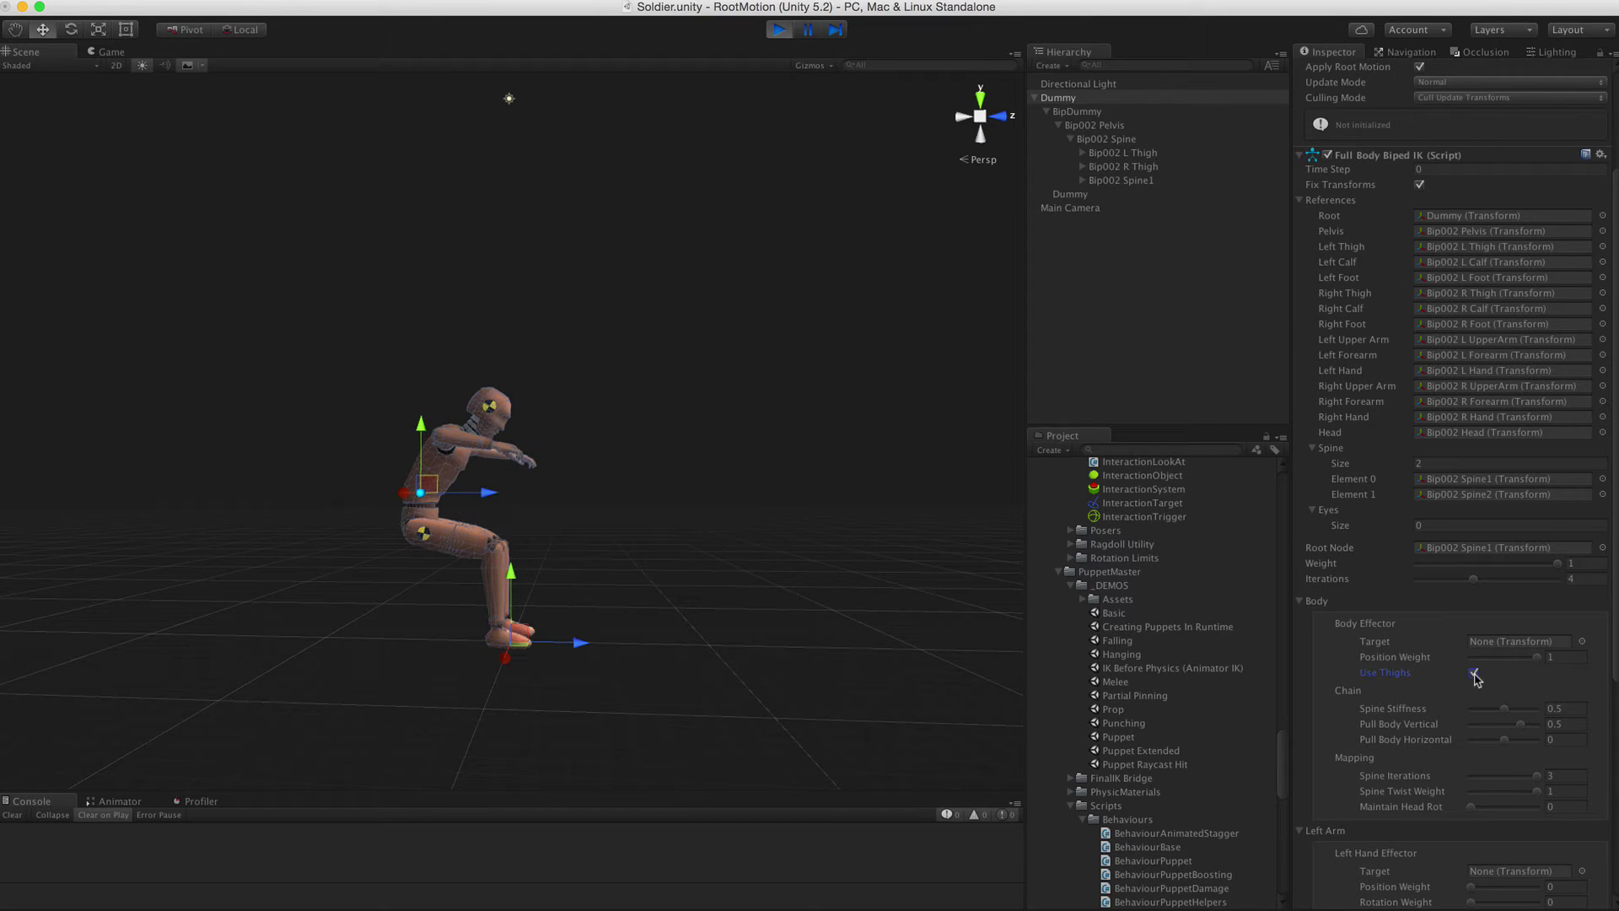
{"action": "left_click_drag", "start_coordinate": [427, 493], "coordinate": [455, 459]}
Set Body Position Weight to 0 and Left Hand Position Weight to 1, then pull the hand to bend the dummy
{"action": "scroll", "coordinate": [1436, 702], "scroll_direction": "down", "scroll_amount": 2}
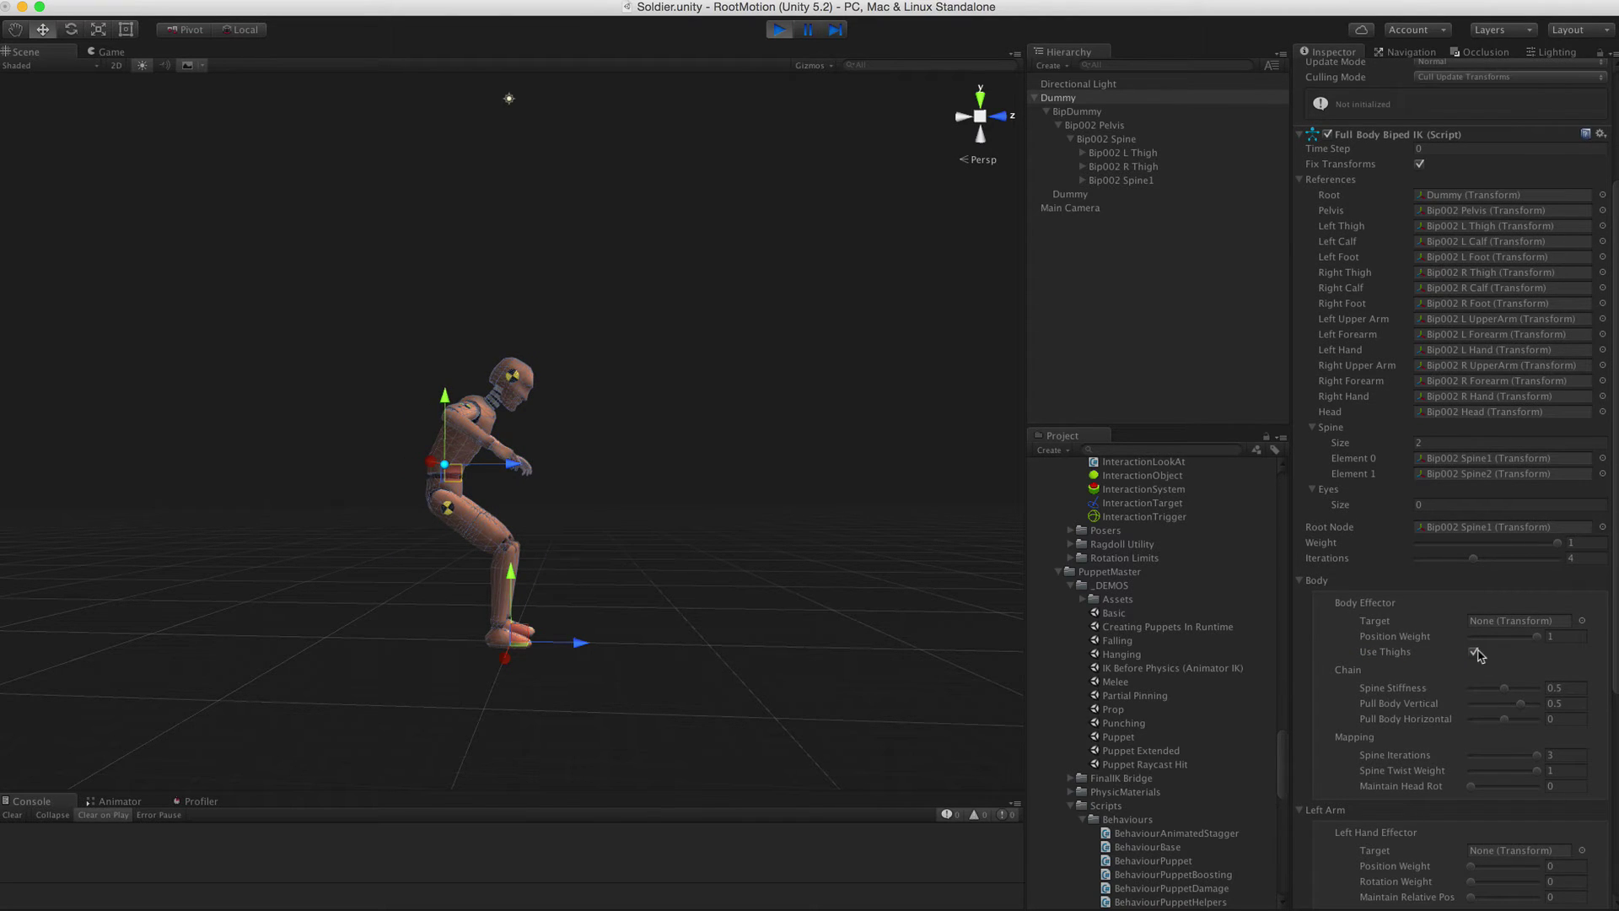
{"action": "left_click_drag", "start_coordinate": [1522, 643], "coordinate": [1425, 645]}
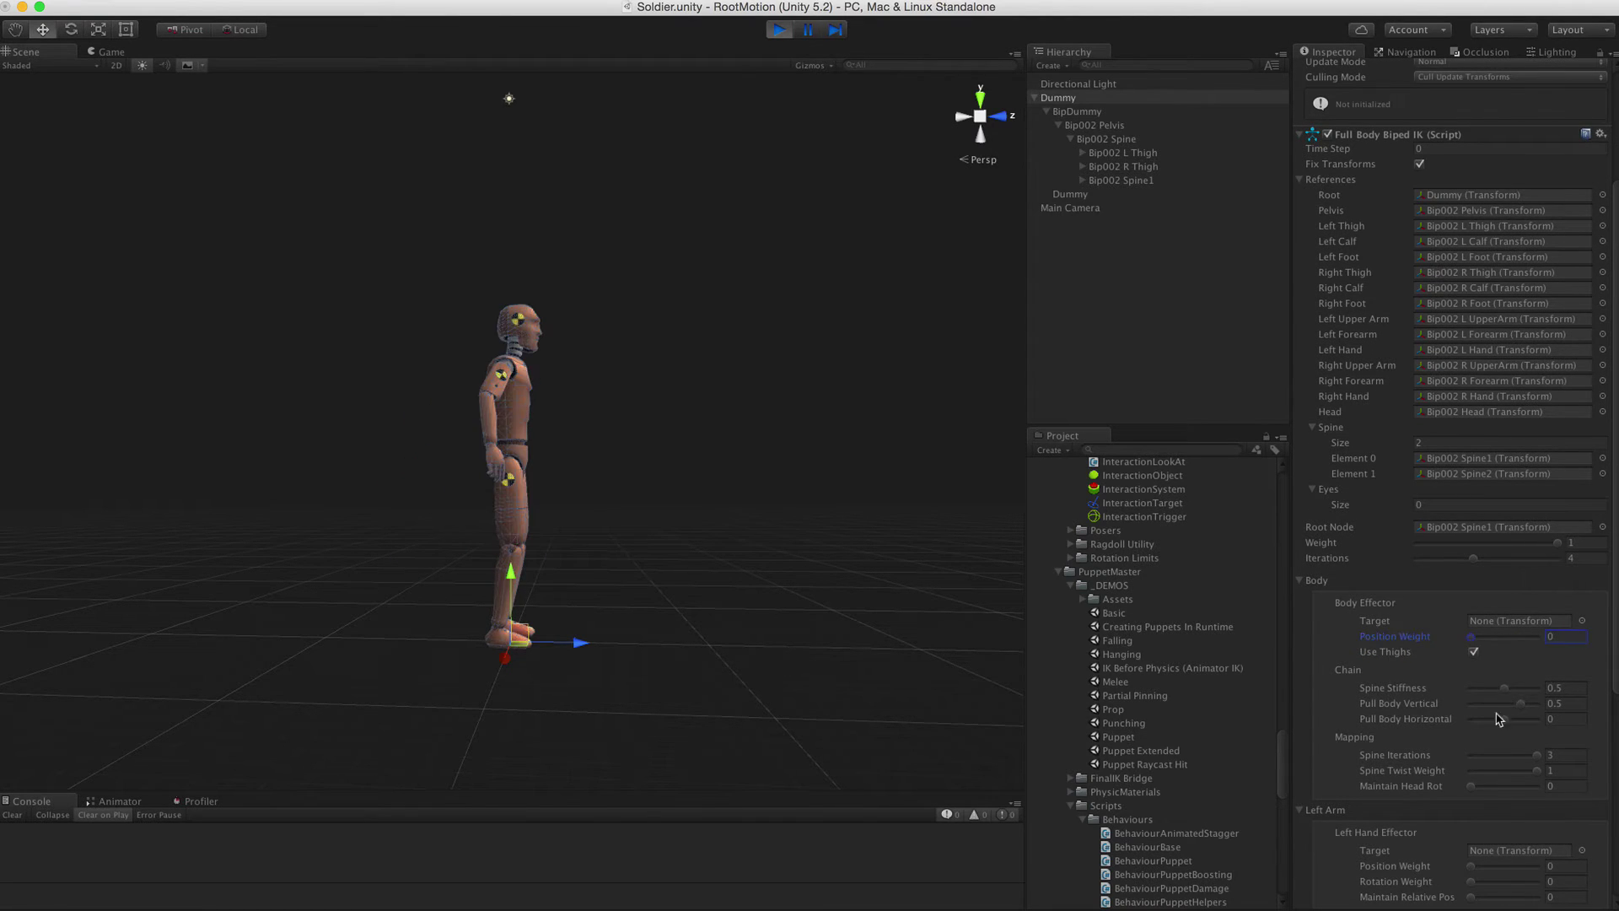
{"action": "scroll", "coordinate": [1434, 808], "scroll_direction": "down", "scroll_amount": 3}
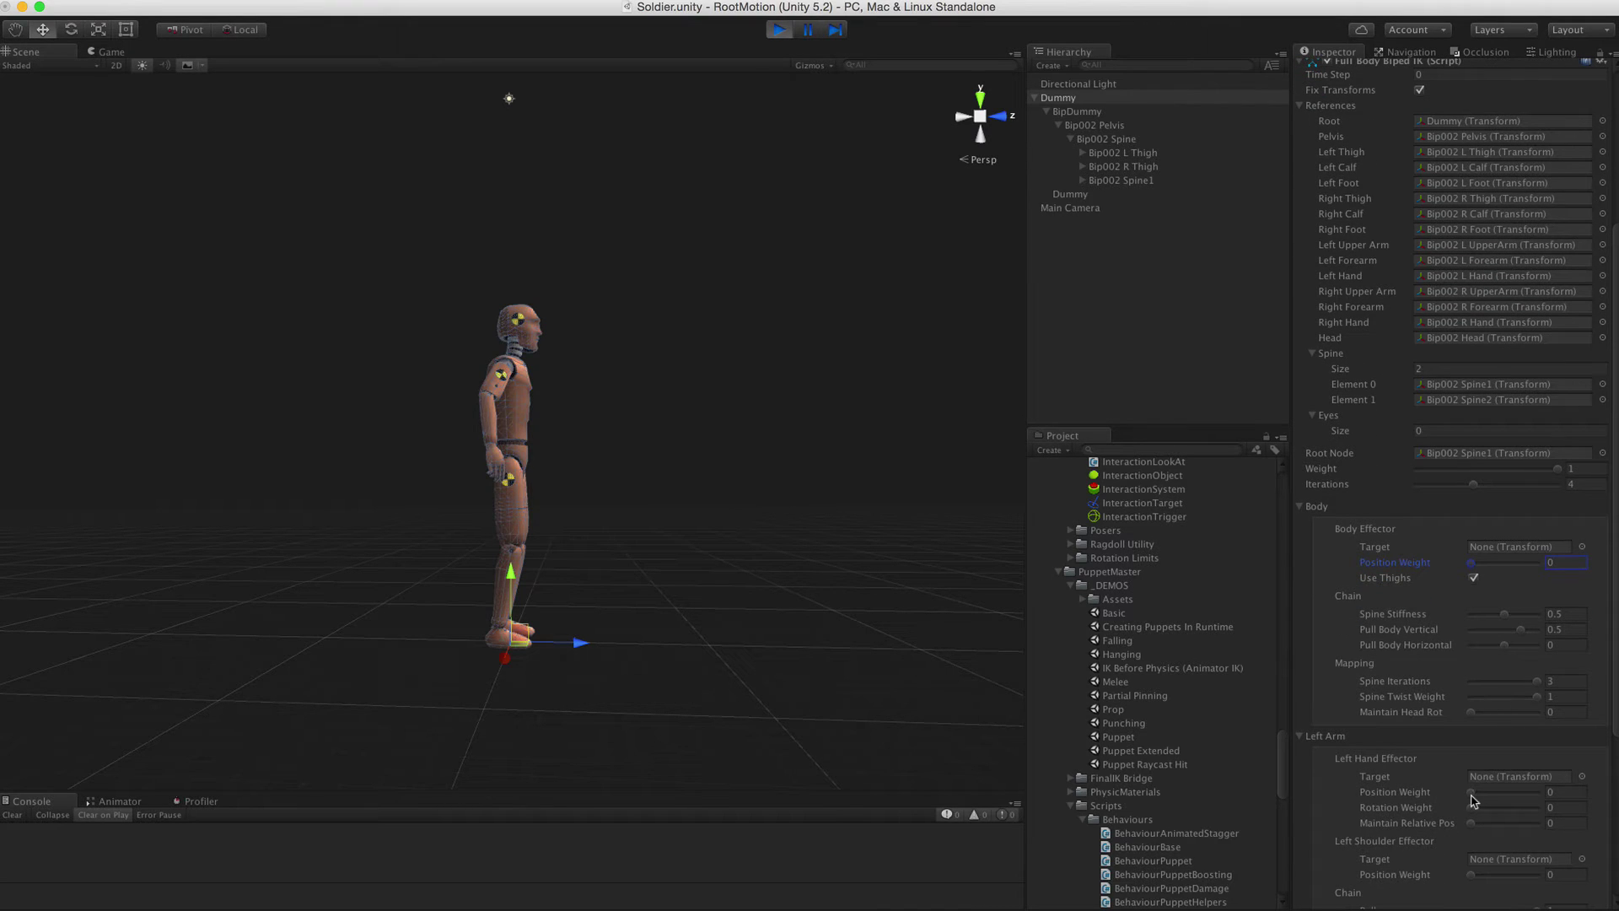
{"action": "left_click_drag", "start_coordinate": [1472, 795], "coordinate": [1543, 798]}
{"action": "left_click_drag", "start_coordinate": [807, 568], "coordinate": [603, 517], "text": "alt"}
{"action": "left_click", "coordinate": [549, 451]}
{"action": "left_click_drag", "start_coordinate": [573, 458], "coordinate": [689, 517]}
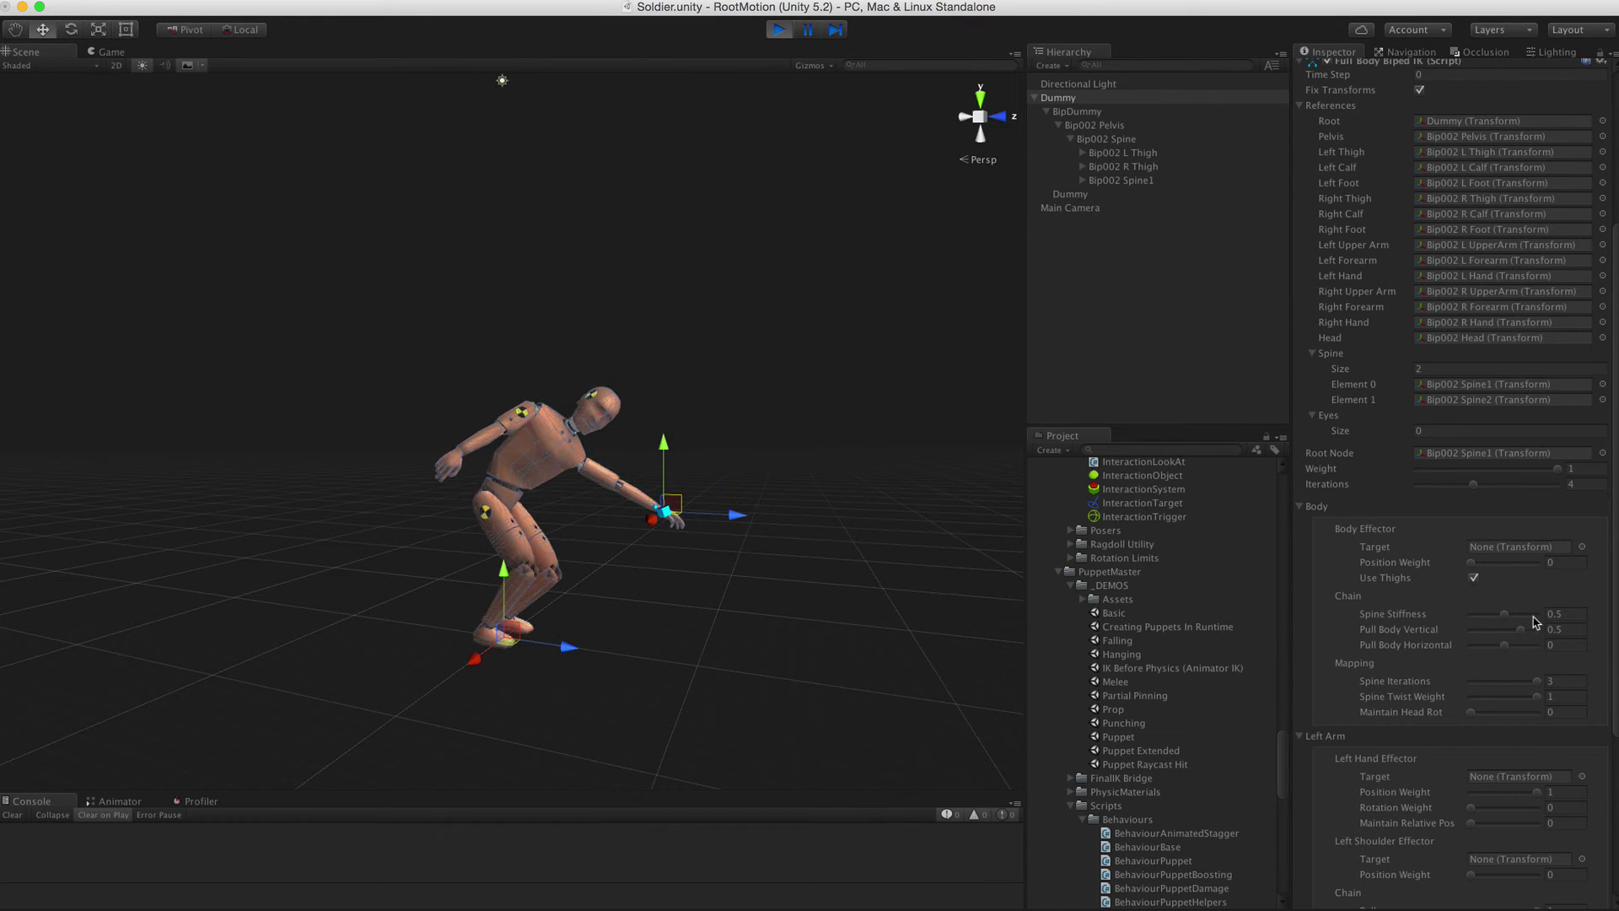
Set Spine Stiffness 0.53, Pull Body Vertical 0.58 and Horizontal 0.13, and test Maintain Head Rot
{"action": "left_click_drag", "start_coordinate": [1499, 621], "coordinate": [1509, 621]}
{"action": "left_click_drag", "start_coordinate": [647, 467], "coordinate": [817, 506], "text": "alt"}
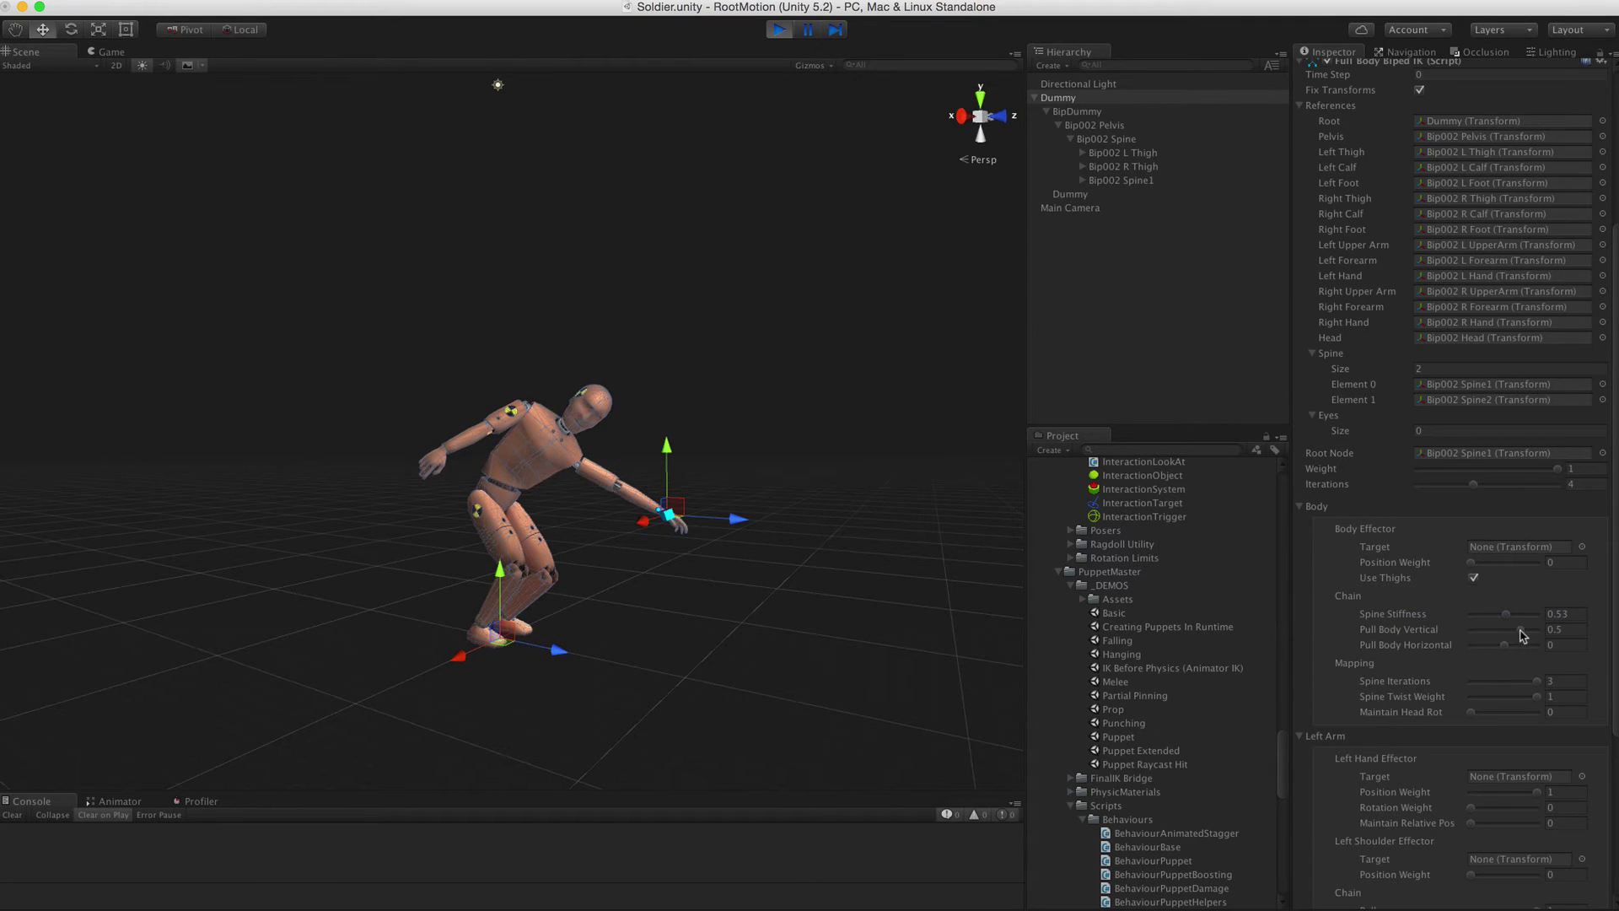
{"action": "mouse_move", "coordinate": [1522, 632]}
{"action": "left_mouse_down"}
{"action": "mouse_move", "coordinate": [1498, 634]}
{"action": "mouse_move", "coordinate": [1528, 639]}
{"action": "mouse_move", "coordinate": [1491, 651]}
{"action": "mouse_move", "coordinate": [1510, 649]}
{"action": "left_mouse_up"}
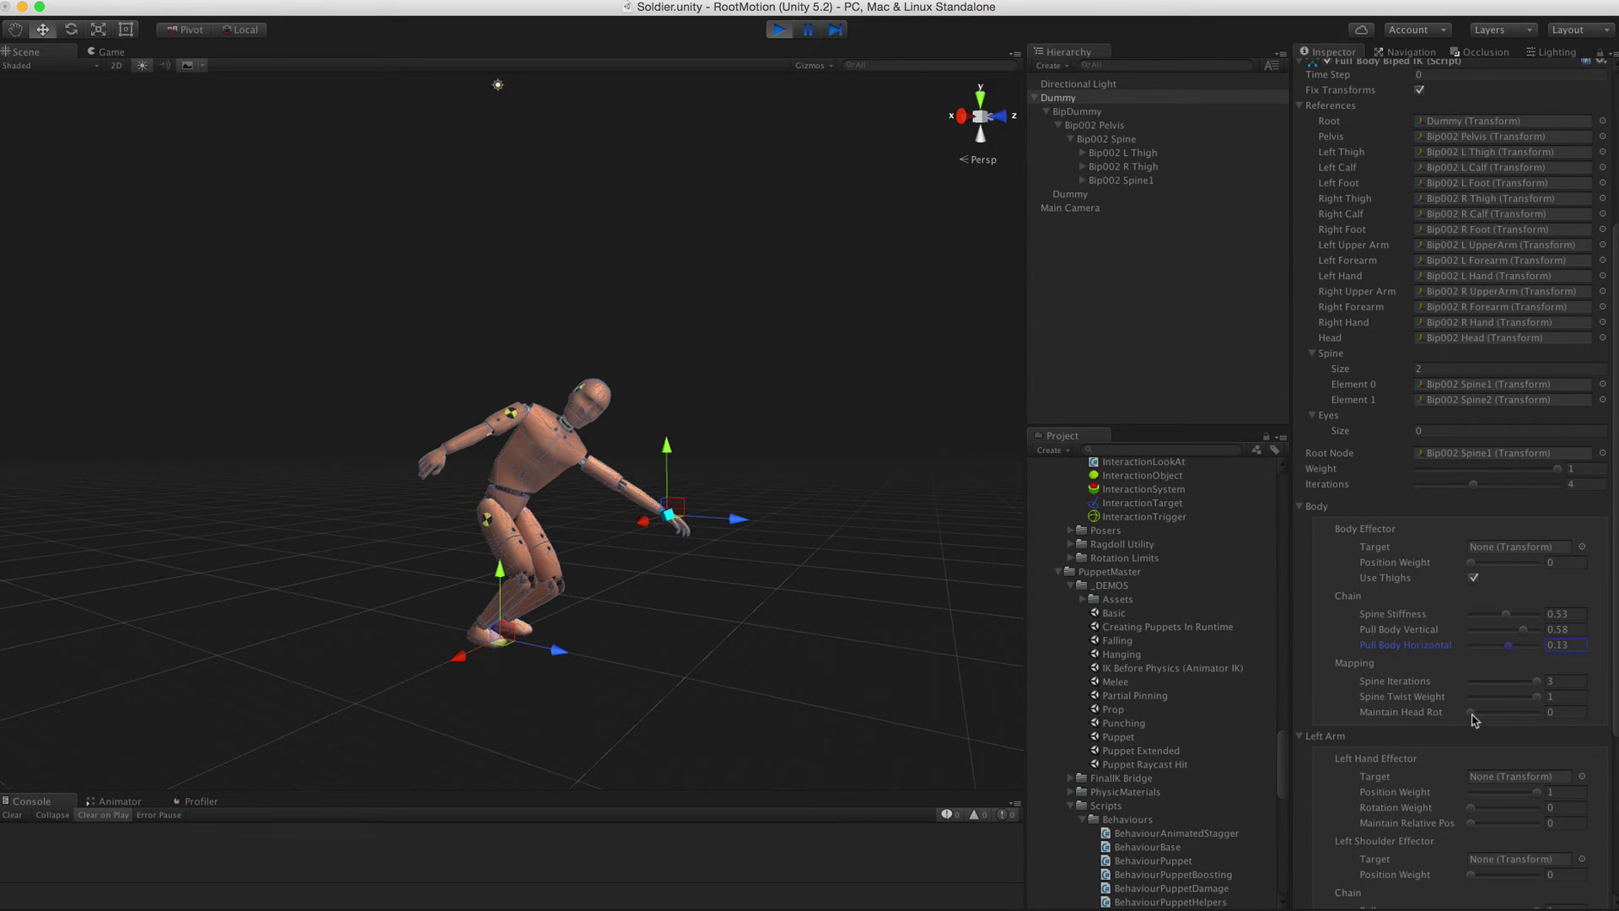
{"action": "mouse_move", "coordinate": [1471, 719]}
{"action": "left_mouse_down"}
{"action": "mouse_move", "coordinate": [1561, 724]}
{"action": "mouse_move", "coordinate": [1466, 721]}
{"action": "left_mouse_up"}
{"action": "scroll", "coordinate": [1500, 711], "scroll_direction": "down", "scroll_amount": 5}
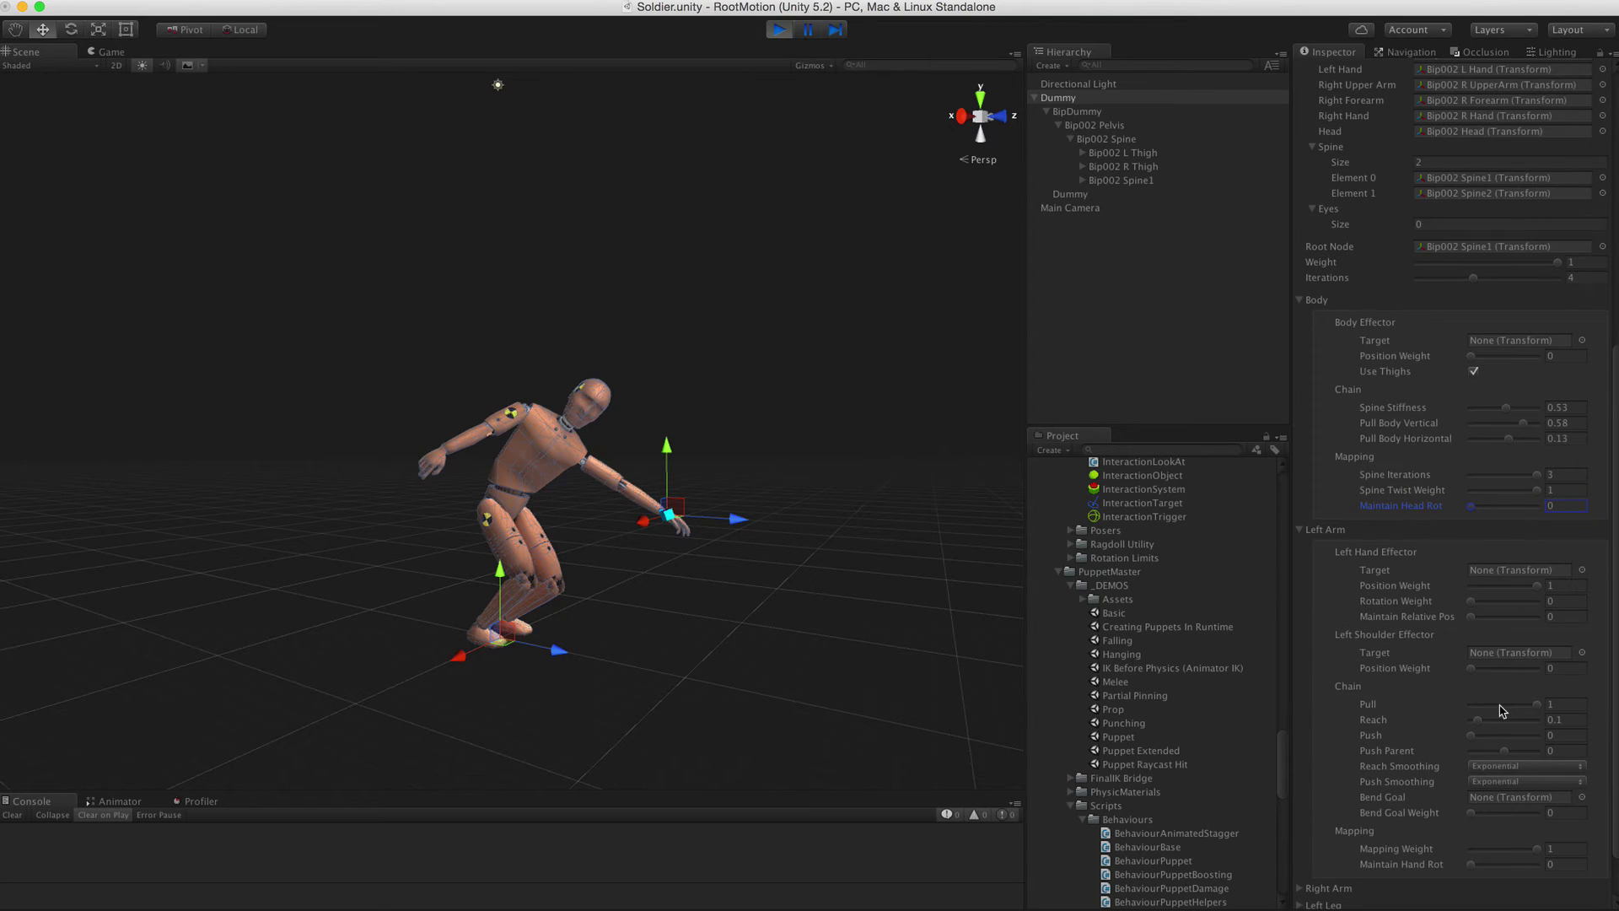
Collapse Body, expand Right Arm, and drag its Maintain Relative Pos to 0.24 and back to 1
{"action": "scroll", "coordinate": [1433, 548], "scroll_direction": "down", "scroll_amount": 1}
{"action": "left_click", "coordinate": [1301, 251]}
{"action": "left_click", "coordinate": [1301, 251]}
{"action": "left_click", "coordinate": [1301, 826]}
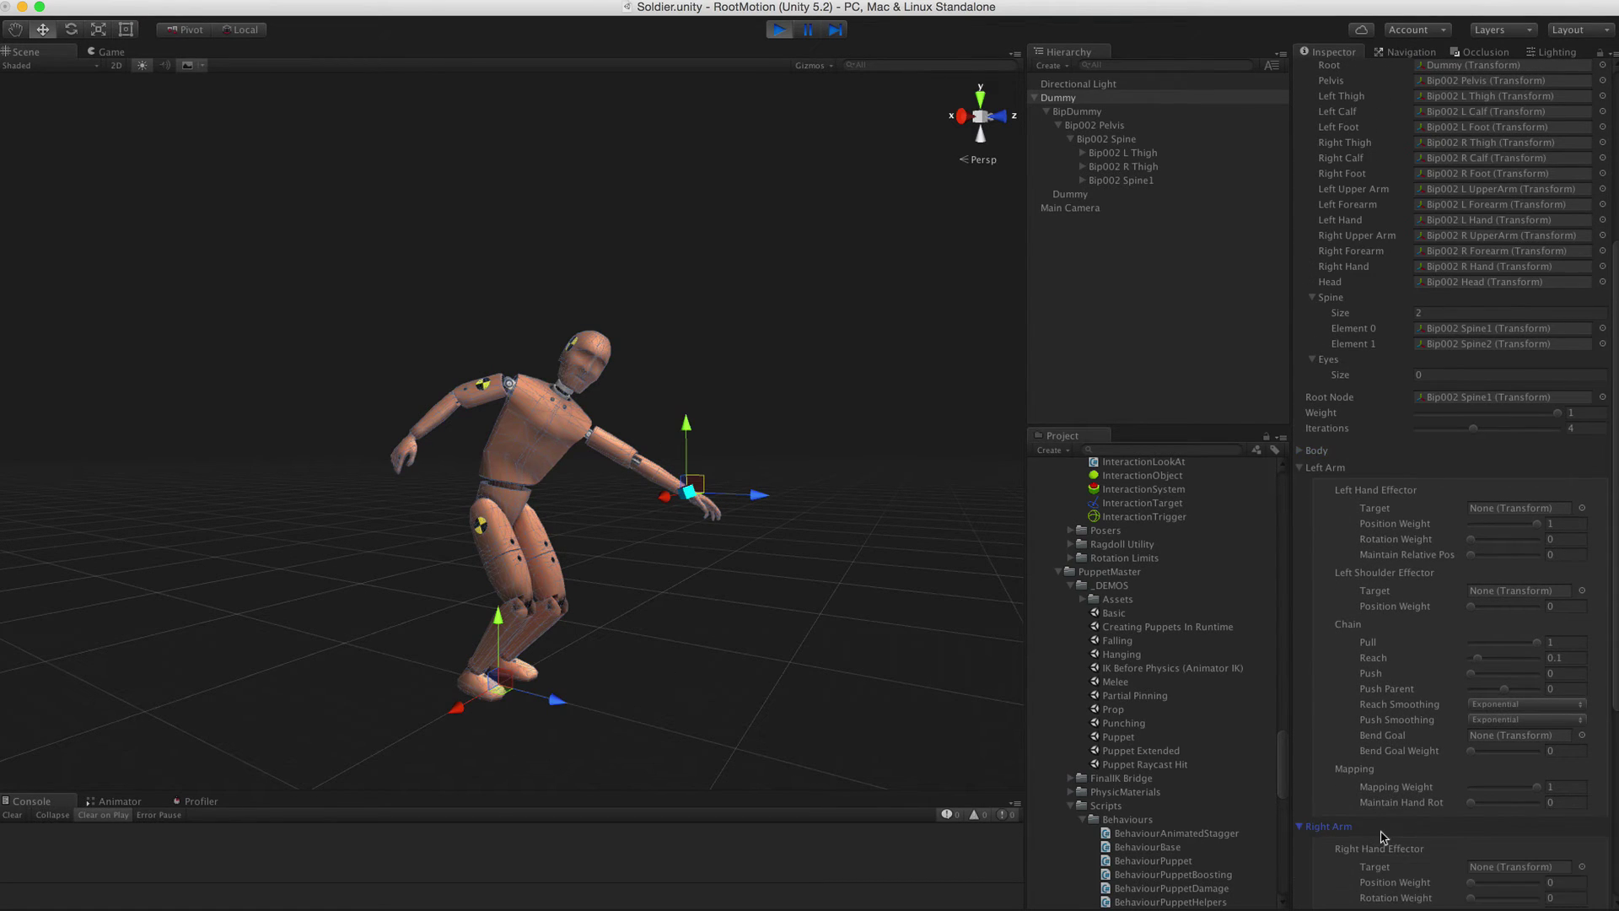
{"action": "scroll", "coordinate": [1416, 590], "scroll_direction": "down", "scroll_amount": 6}
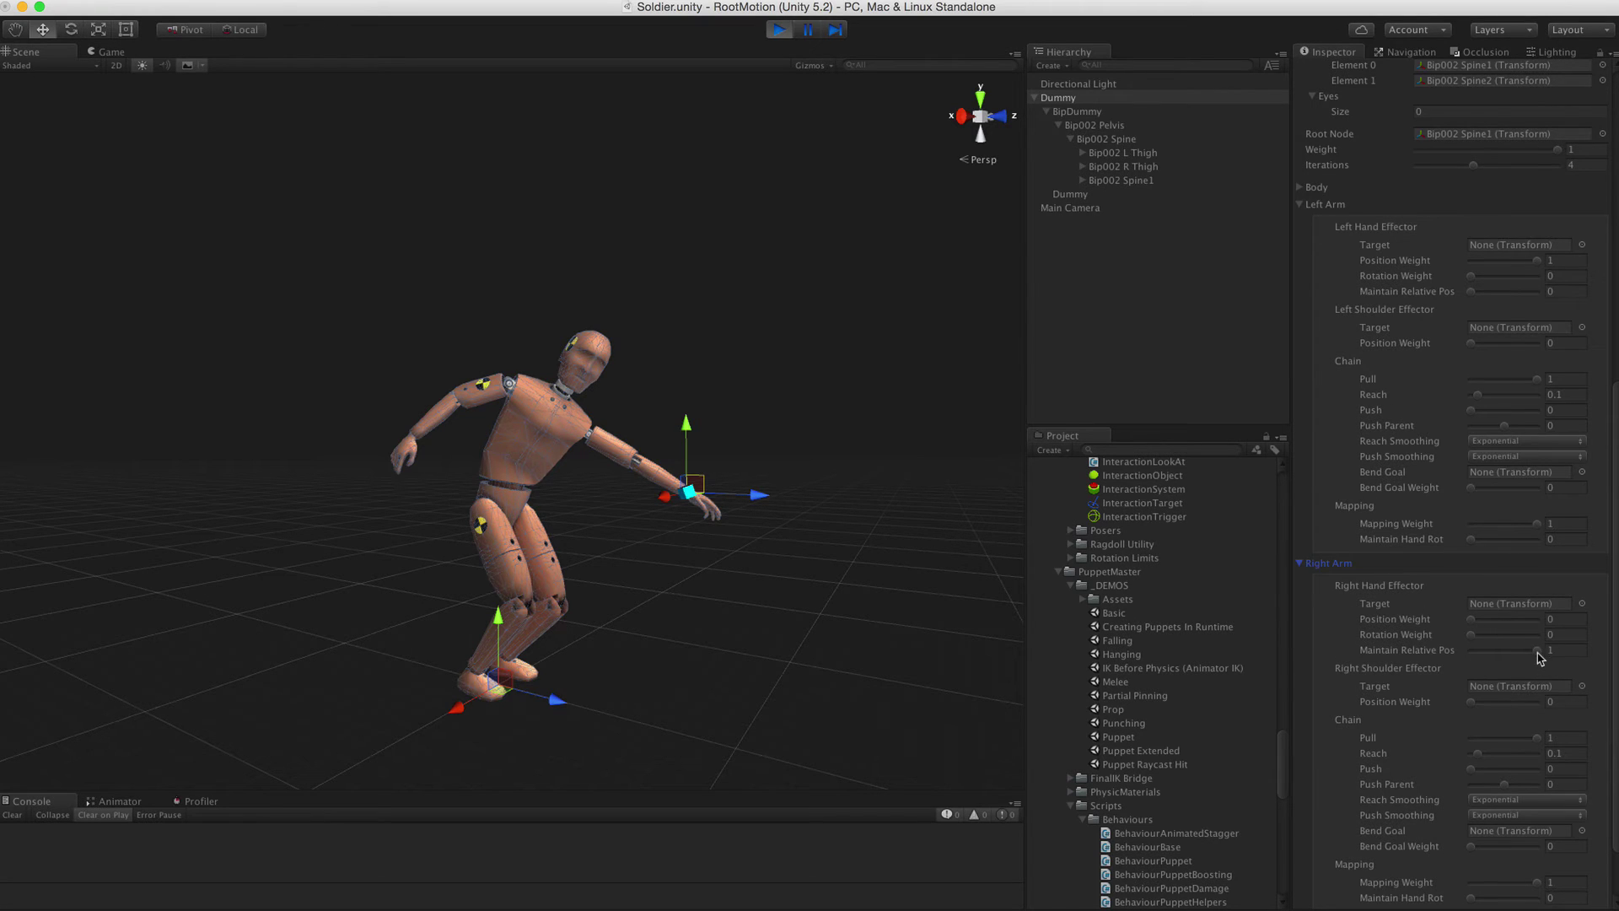
{"action": "left_click_drag", "start_coordinate": [1536, 650], "coordinate": [1585, 666]}
{"action": "left_click_drag", "start_coordinate": [723, 397], "coordinate": [670, 491], "text": "alt"}
{"action": "left_click_drag", "start_coordinate": [726, 567], "coordinate": [784, 569], "text": "alt"}
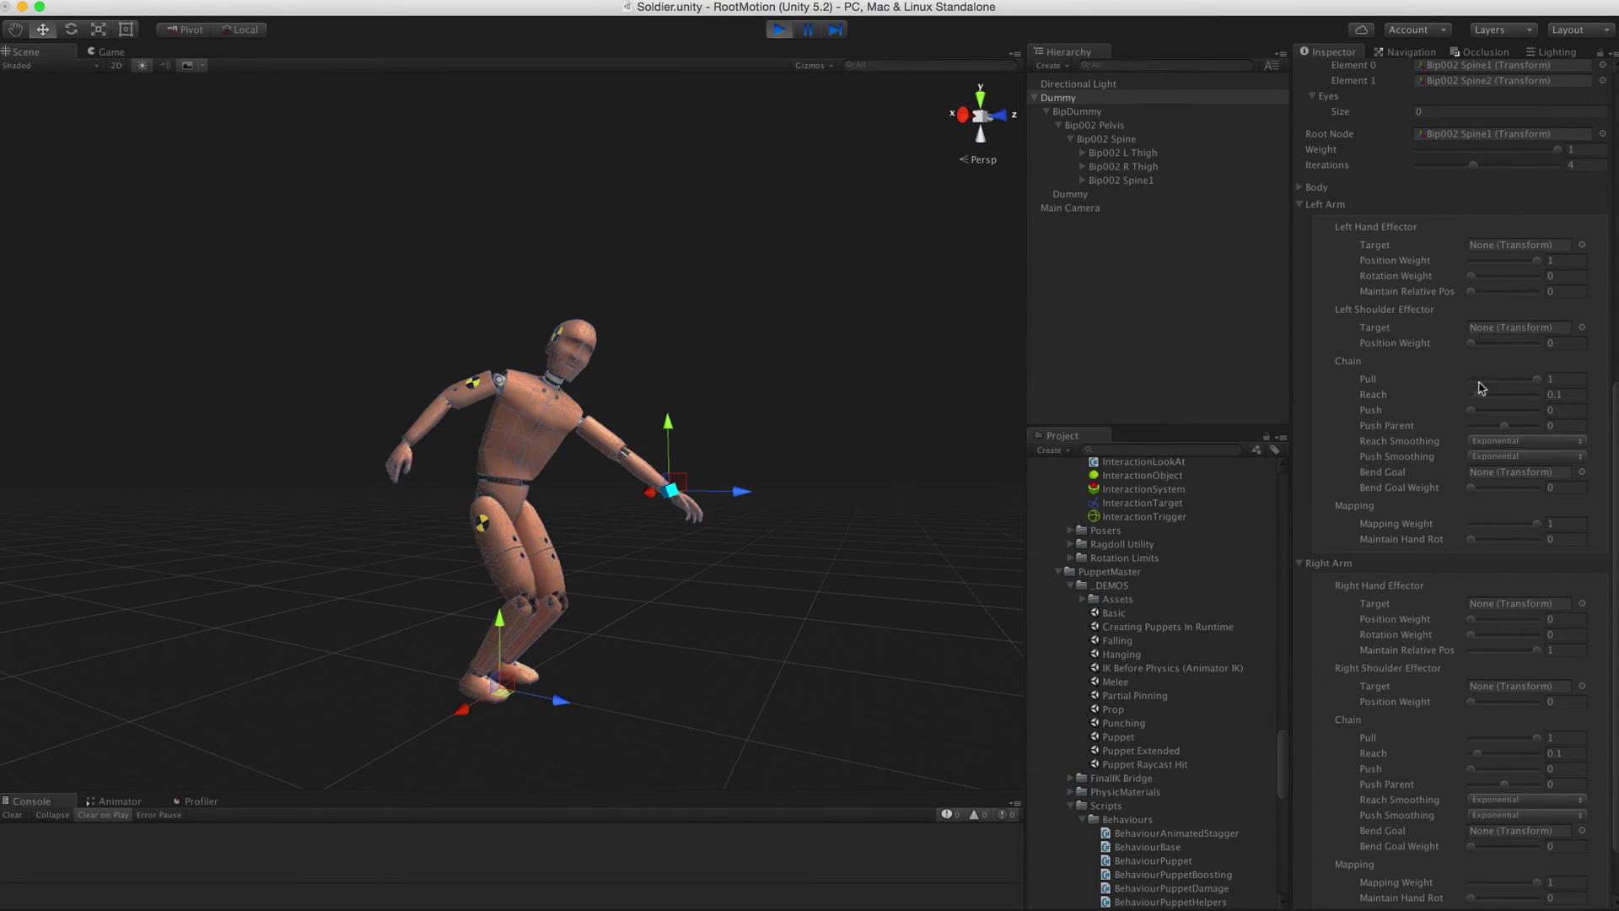
Test Left Arm Pull at 0 and back to 1, then move the left hand effector far right
{"action": "left_click_drag", "start_coordinate": [1536, 379], "coordinate": [1408, 380]}
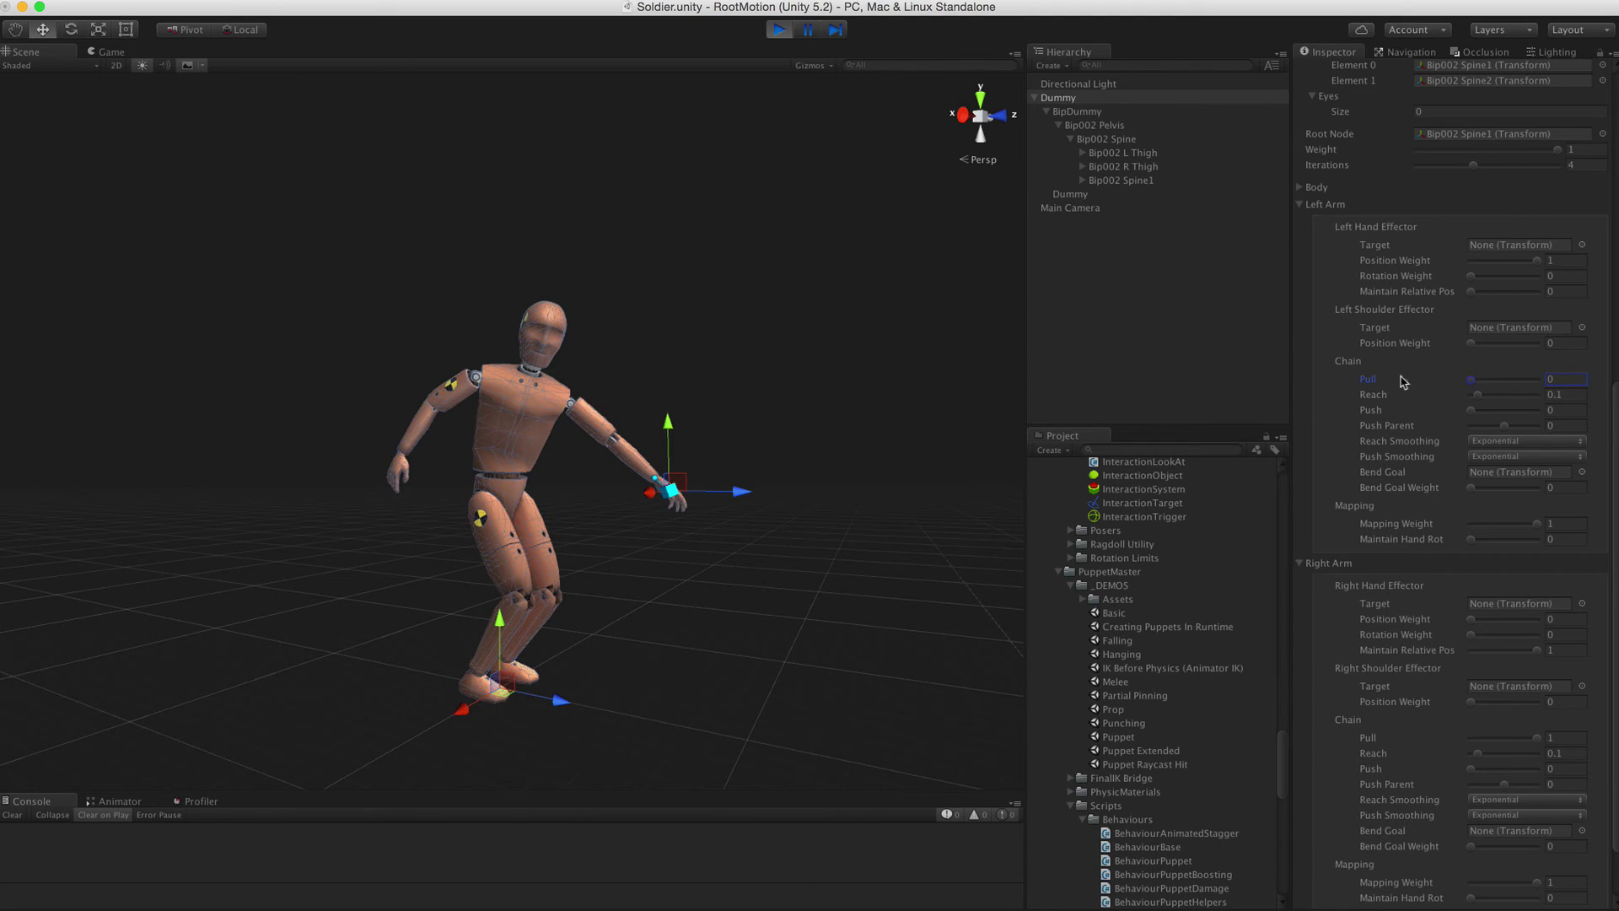
{"action": "left_click_drag", "start_coordinate": [1510, 381], "coordinate": [1543, 381]}
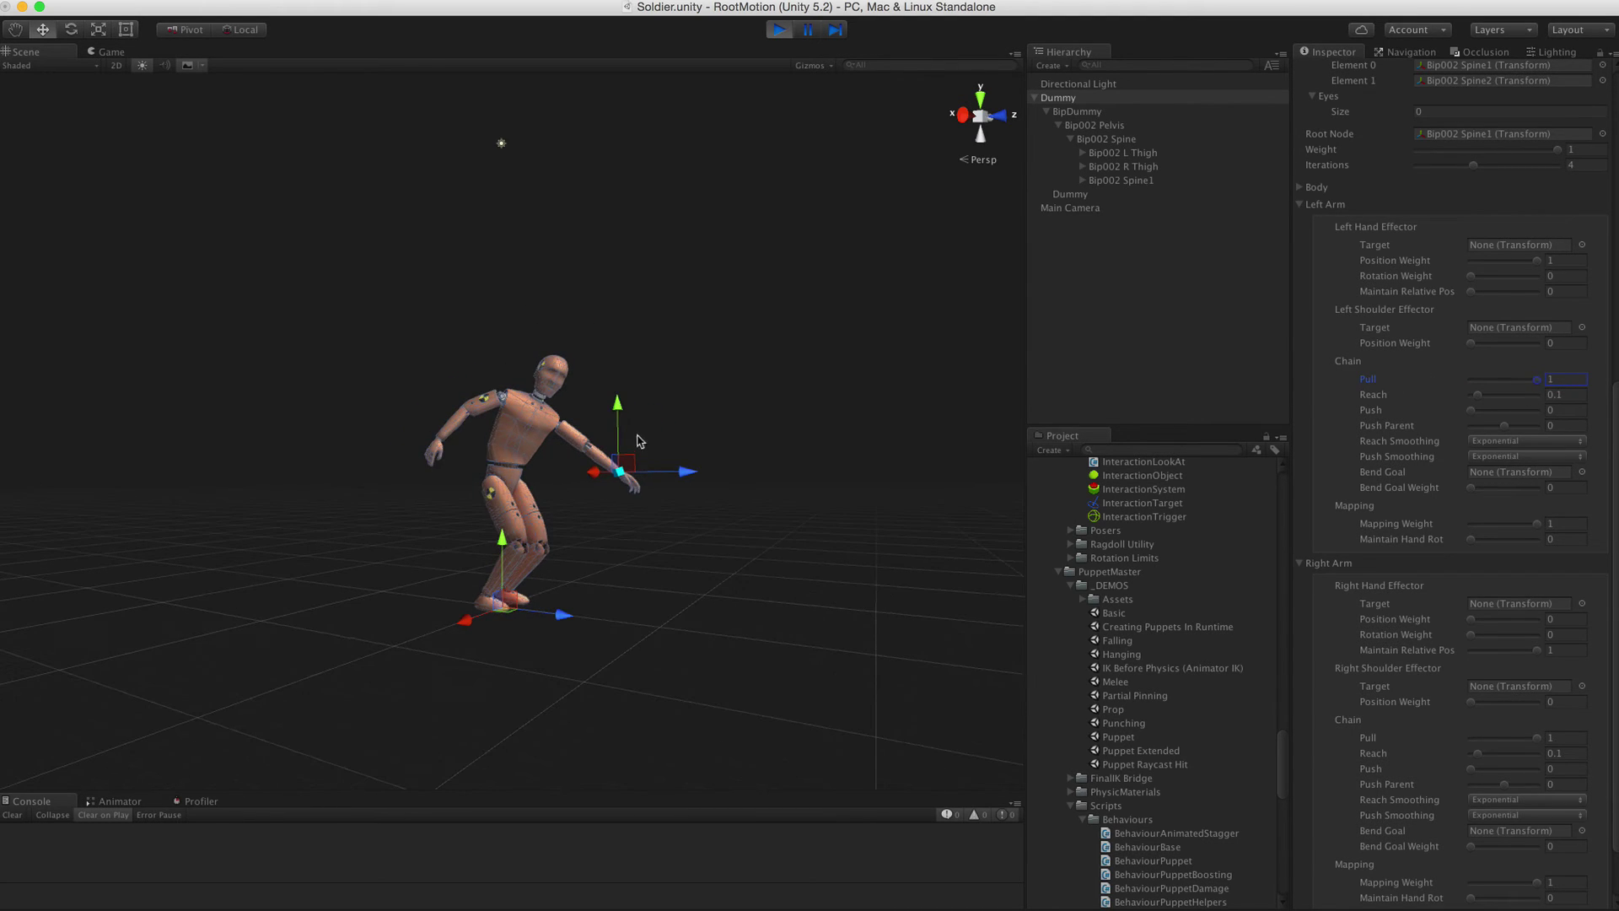
{"action": "left_click_drag", "start_coordinate": [634, 460], "coordinate": [949, 502]}
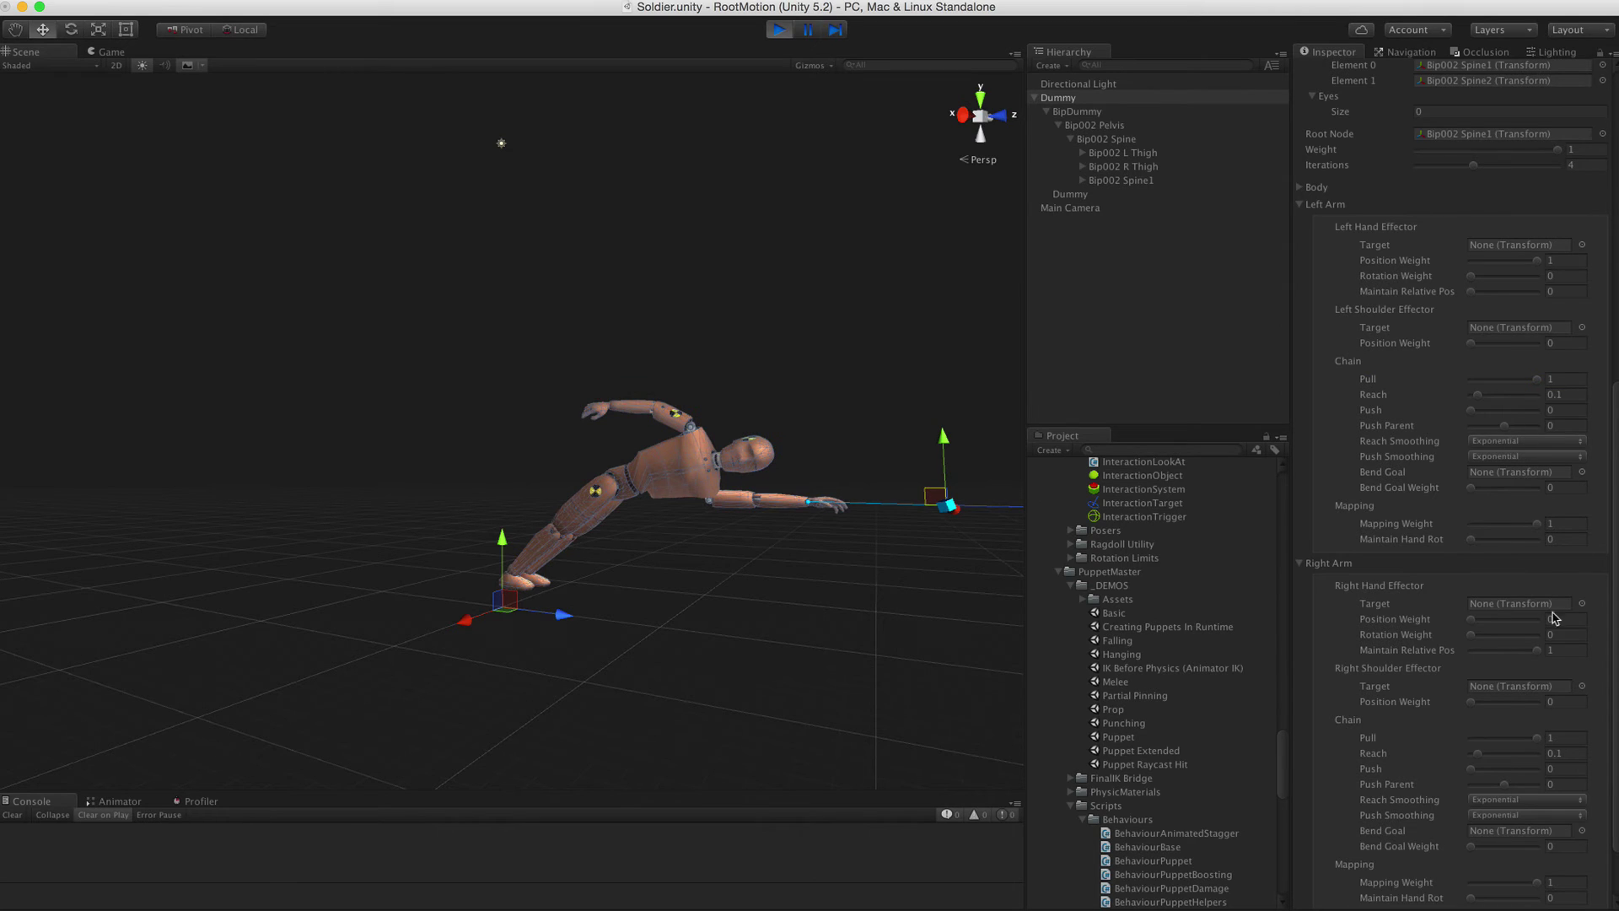
Set Pull to 0 on the Right Arm, Left Leg and Right Leg chains
{"action": "left_click_drag", "start_coordinate": [1539, 742], "coordinate": [1315, 744]}
{"action": "scroll", "coordinate": [1440, 815], "scroll_direction": "down", "scroll_amount": 2}
{"action": "left_click", "coordinate": [1392, 840]}
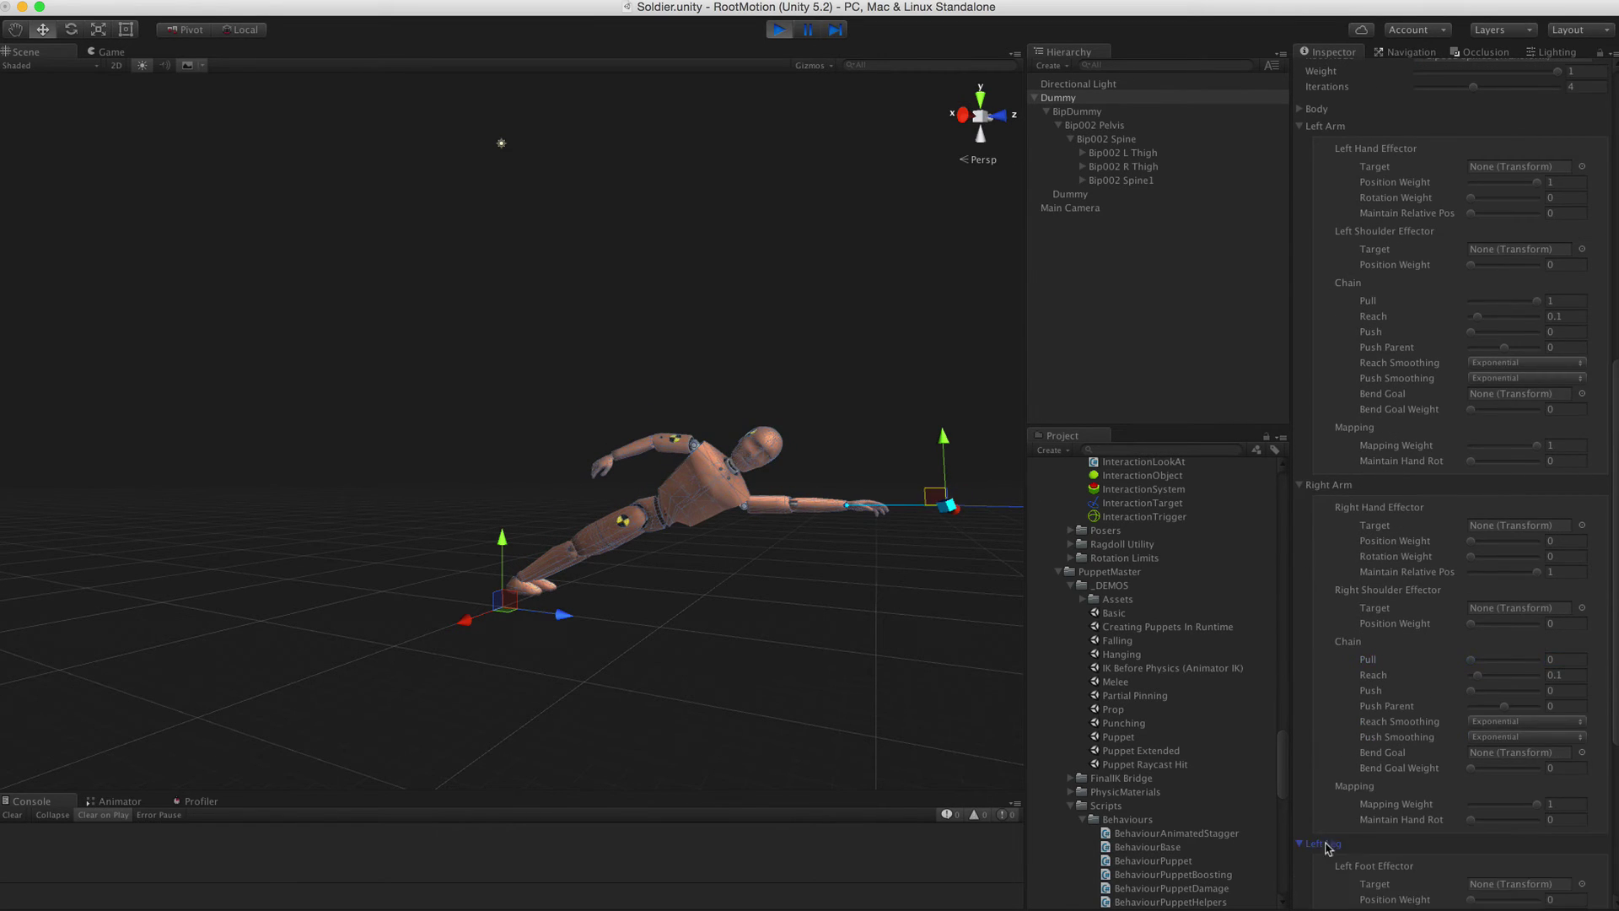
{"action": "scroll", "coordinate": [1393, 828], "scroll_direction": "down", "scroll_amount": 8}
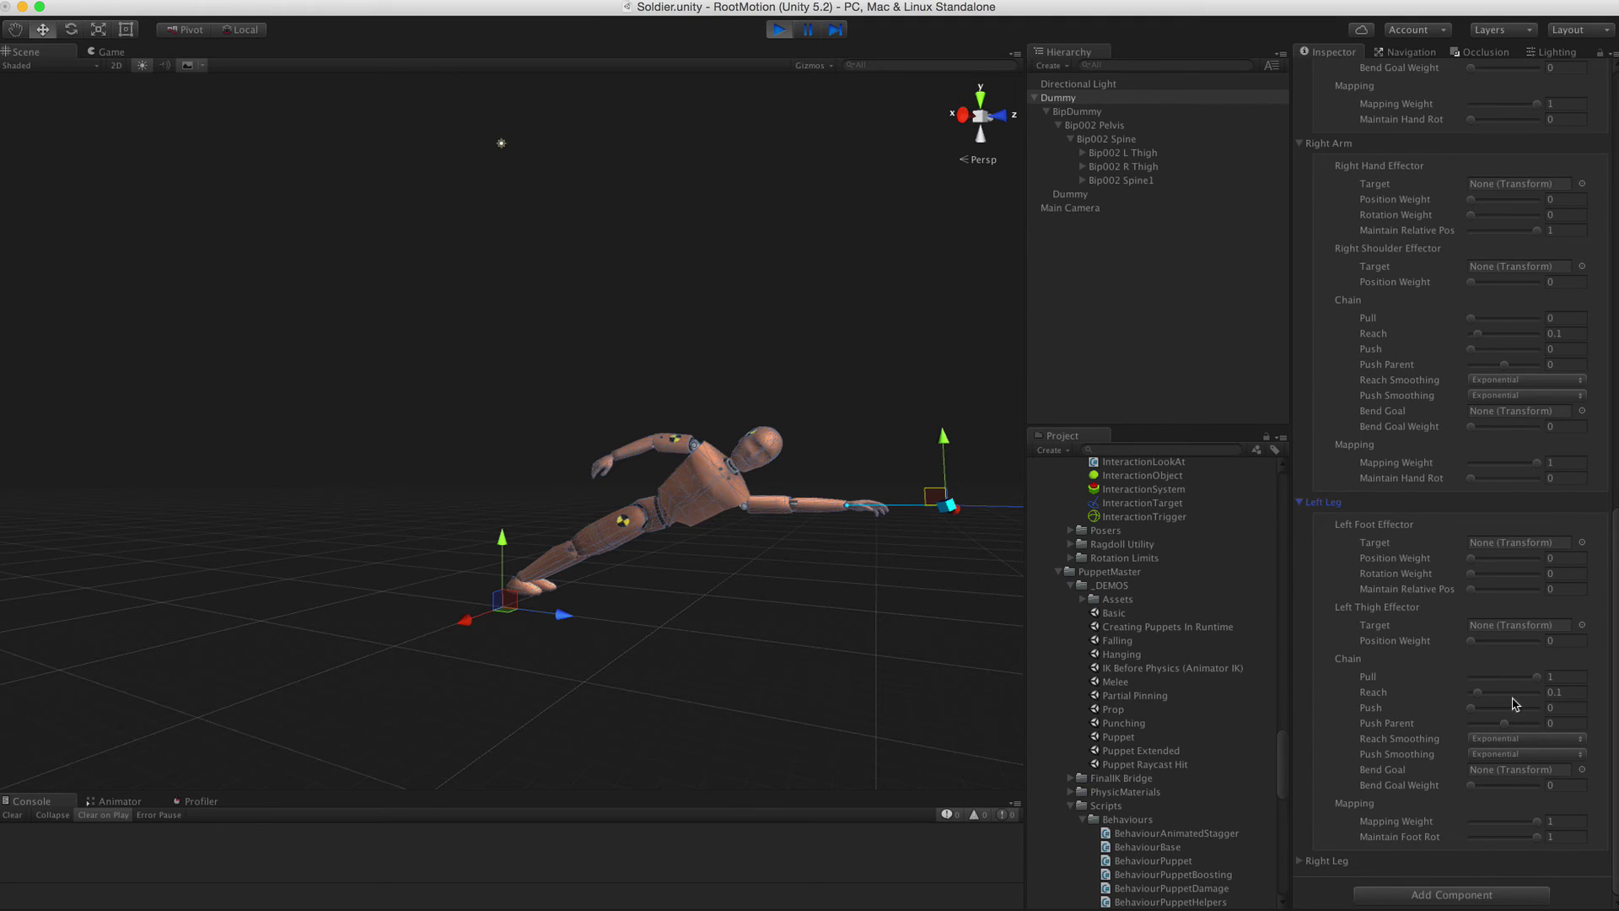
{"action": "left_click_drag", "start_coordinate": [1535, 683], "coordinate": [1412, 698]}
{"action": "left_click", "coordinate": [1300, 860]}
{"action": "scroll", "coordinate": [1470, 831], "scroll_direction": "down", "scroll_amount": 10}
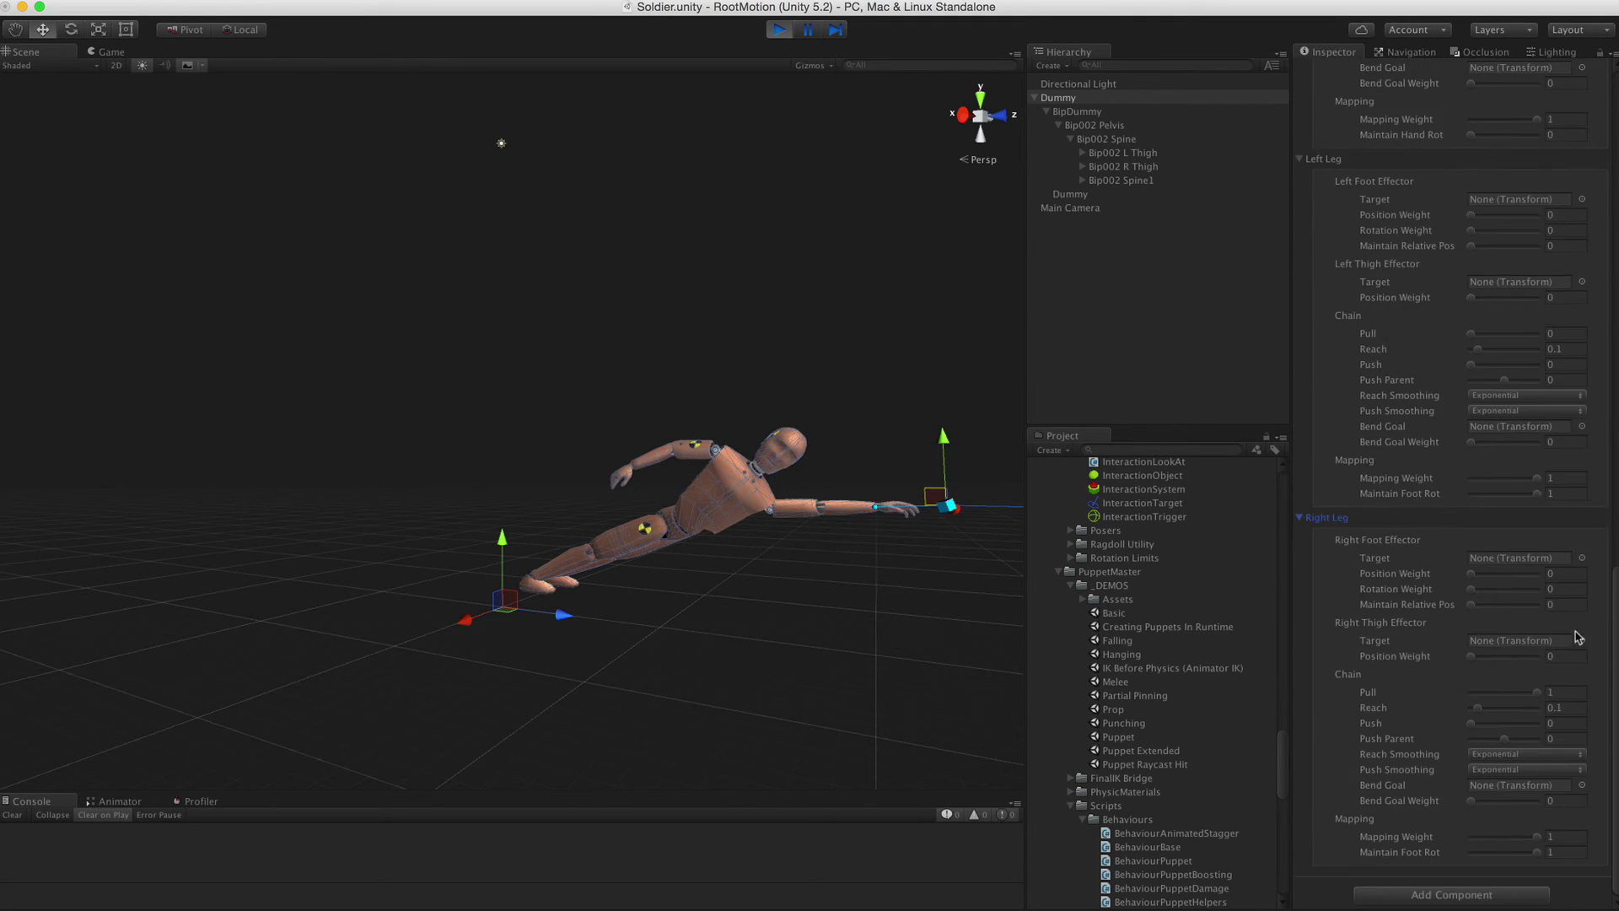
{"action": "left_click_drag", "start_coordinate": [1536, 692], "coordinate": [1425, 697]}
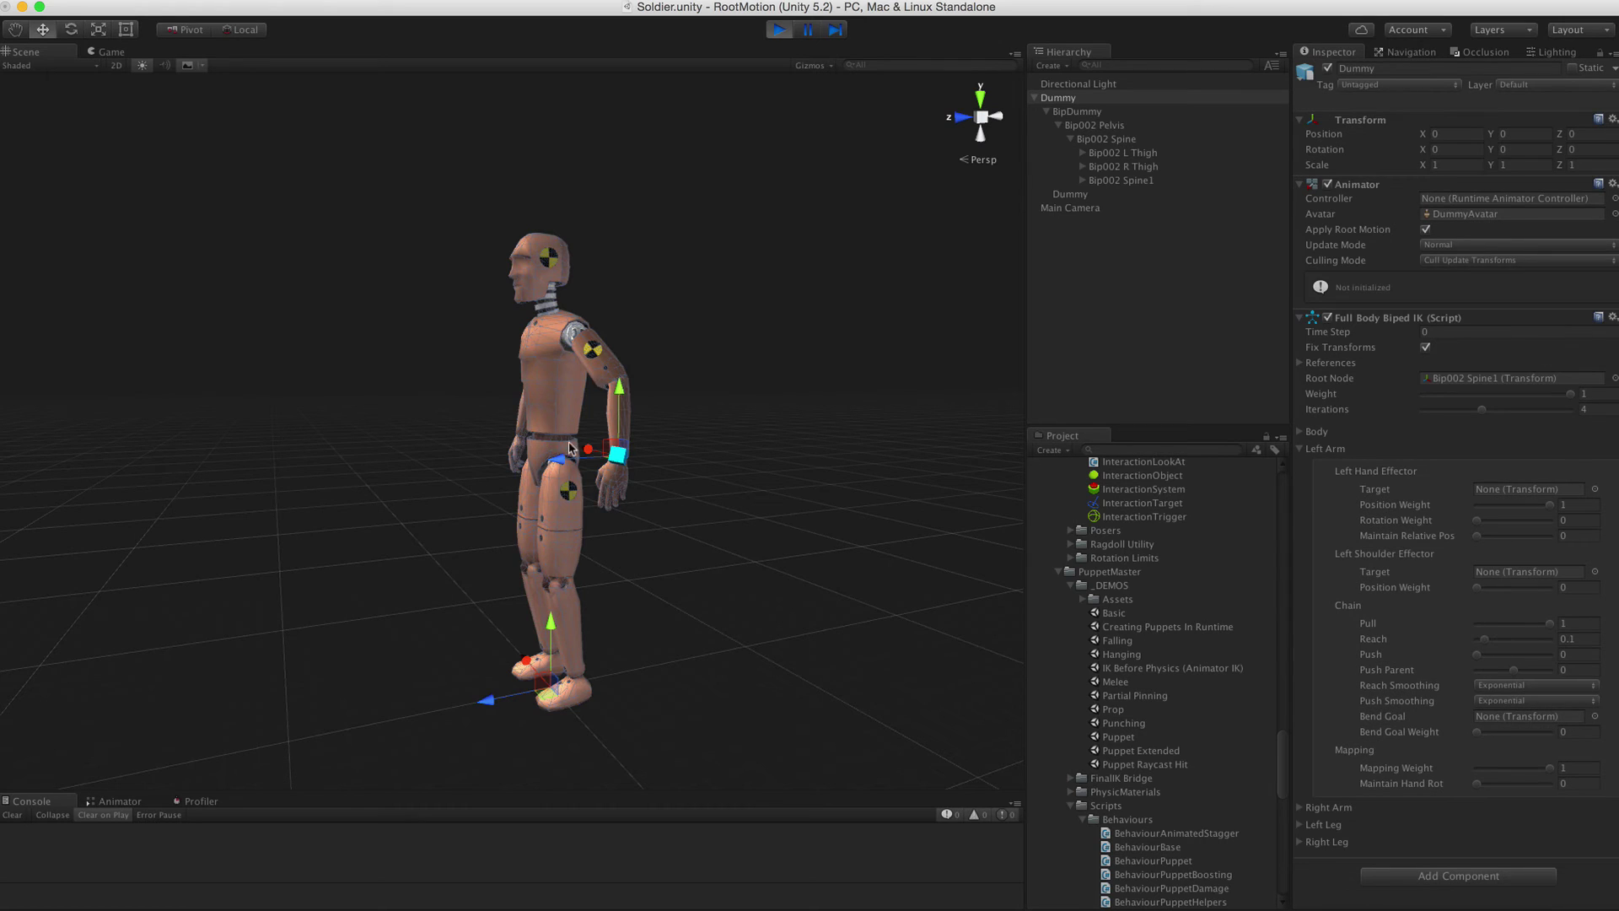
Raise Left Arm Reach to 0.48 and Push to 1, then lift the left hand effector to chest height
{"action": "left_click_drag", "start_coordinate": [1485, 641], "coordinate": [1561, 663]}
{"action": "left_click_drag", "start_coordinate": [628, 512], "coordinate": [436, 412], "text": "alt"}
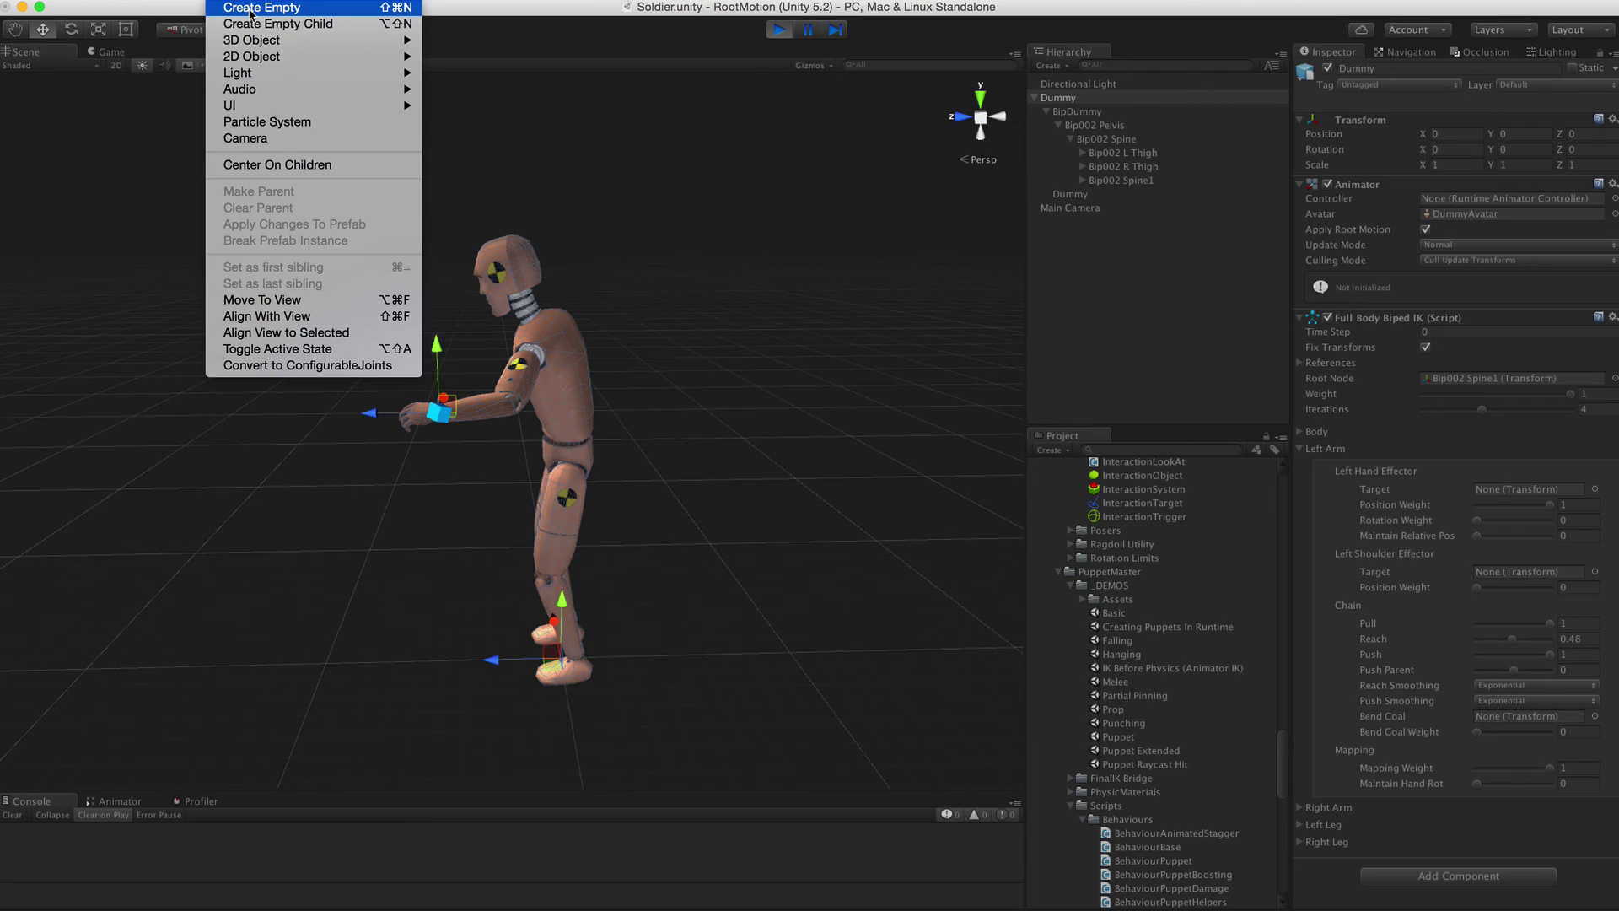
Create an empty GameObject beside the dummy and assign it as the Left Arm Bend Goal
{"action": "left_click", "coordinate": [245, 10]}
{"action": "scroll", "coordinate": [540, 415], "scroll_direction": "down", "scroll_amount": 3}
{"action": "left_click_drag", "start_coordinate": [500, 428], "coordinate": [628, 449]}
{"action": "left_click", "coordinate": [1062, 98]}
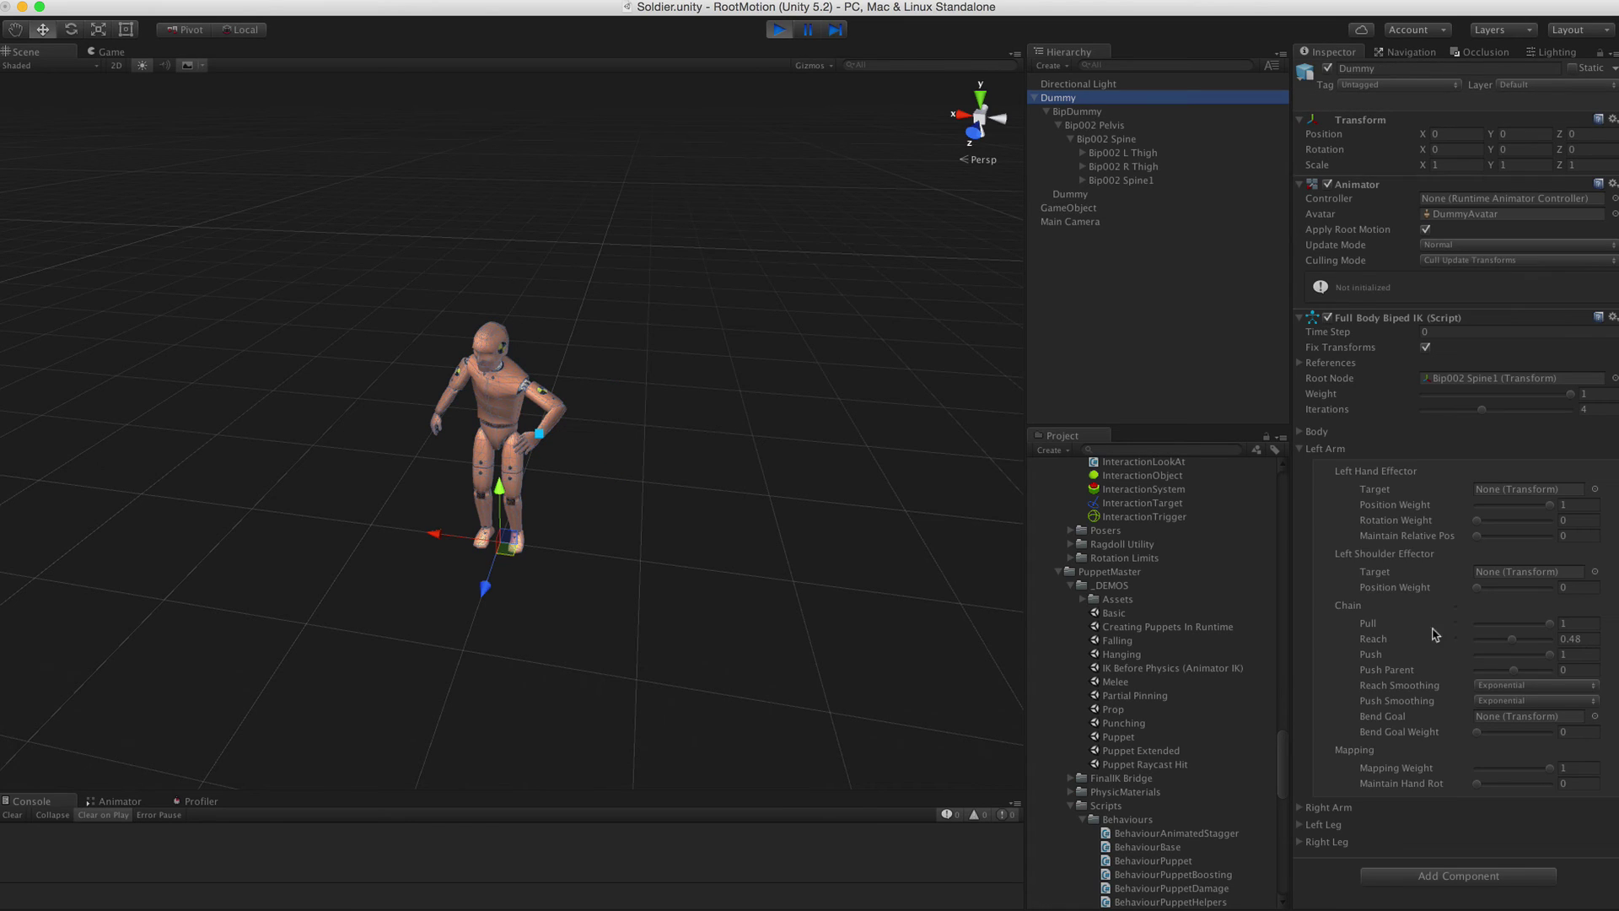
{"action": "left_click_drag", "start_coordinate": [1075, 210], "coordinate": [1546, 745]}
Move the bend goal GameObject up and down to steer the elbow
{"action": "left_click_drag", "start_coordinate": [722, 526], "coordinate": [698, 386], "text": "alt"}
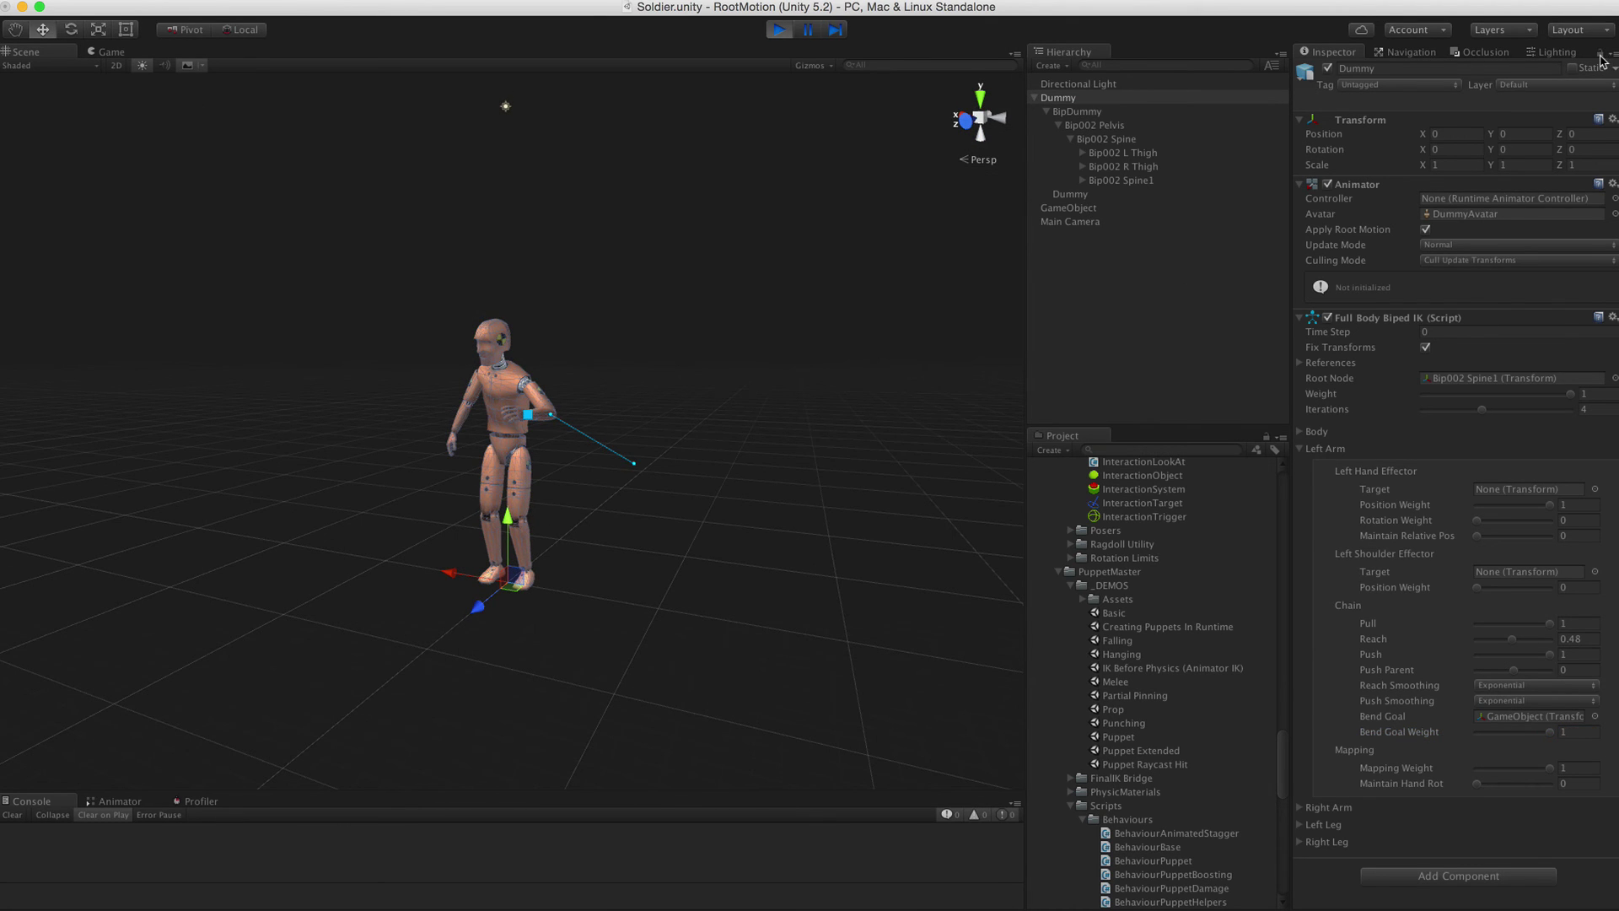
{"action": "left_click", "coordinate": [1089, 208]}
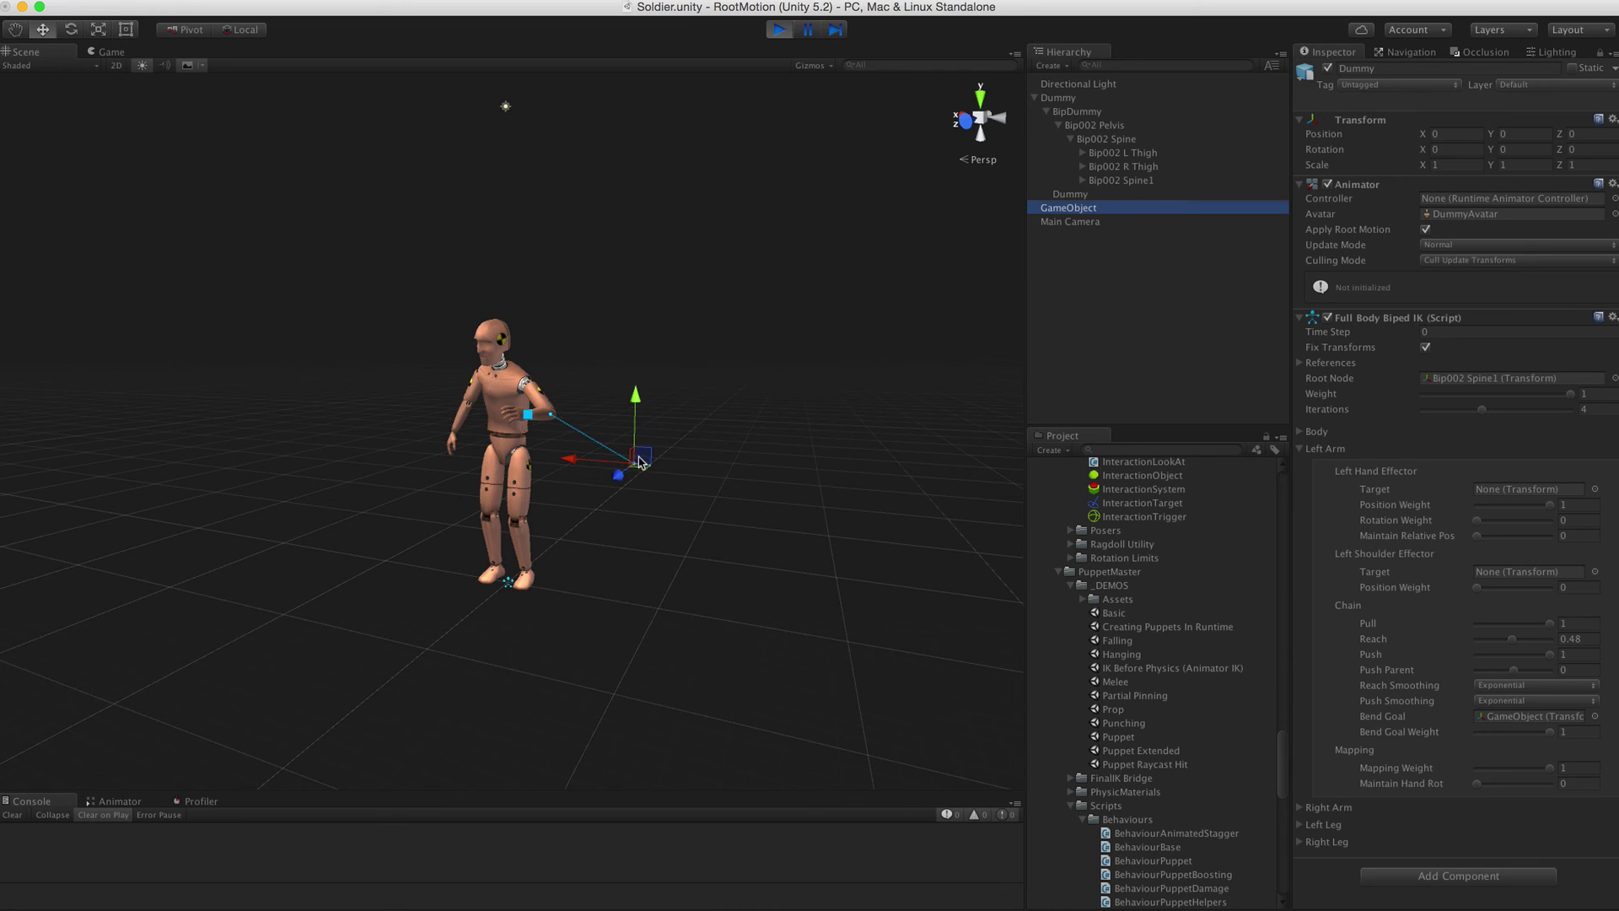
{"action": "left_click_drag", "start_coordinate": [640, 458], "coordinate": [670, 406]}
Drop the left arm Mapping Weight to 0 and back to 1, then vary Maintain Hand Rot
{"action": "left_click_drag", "start_coordinate": [1550, 776], "coordinate": [1431, 780]}
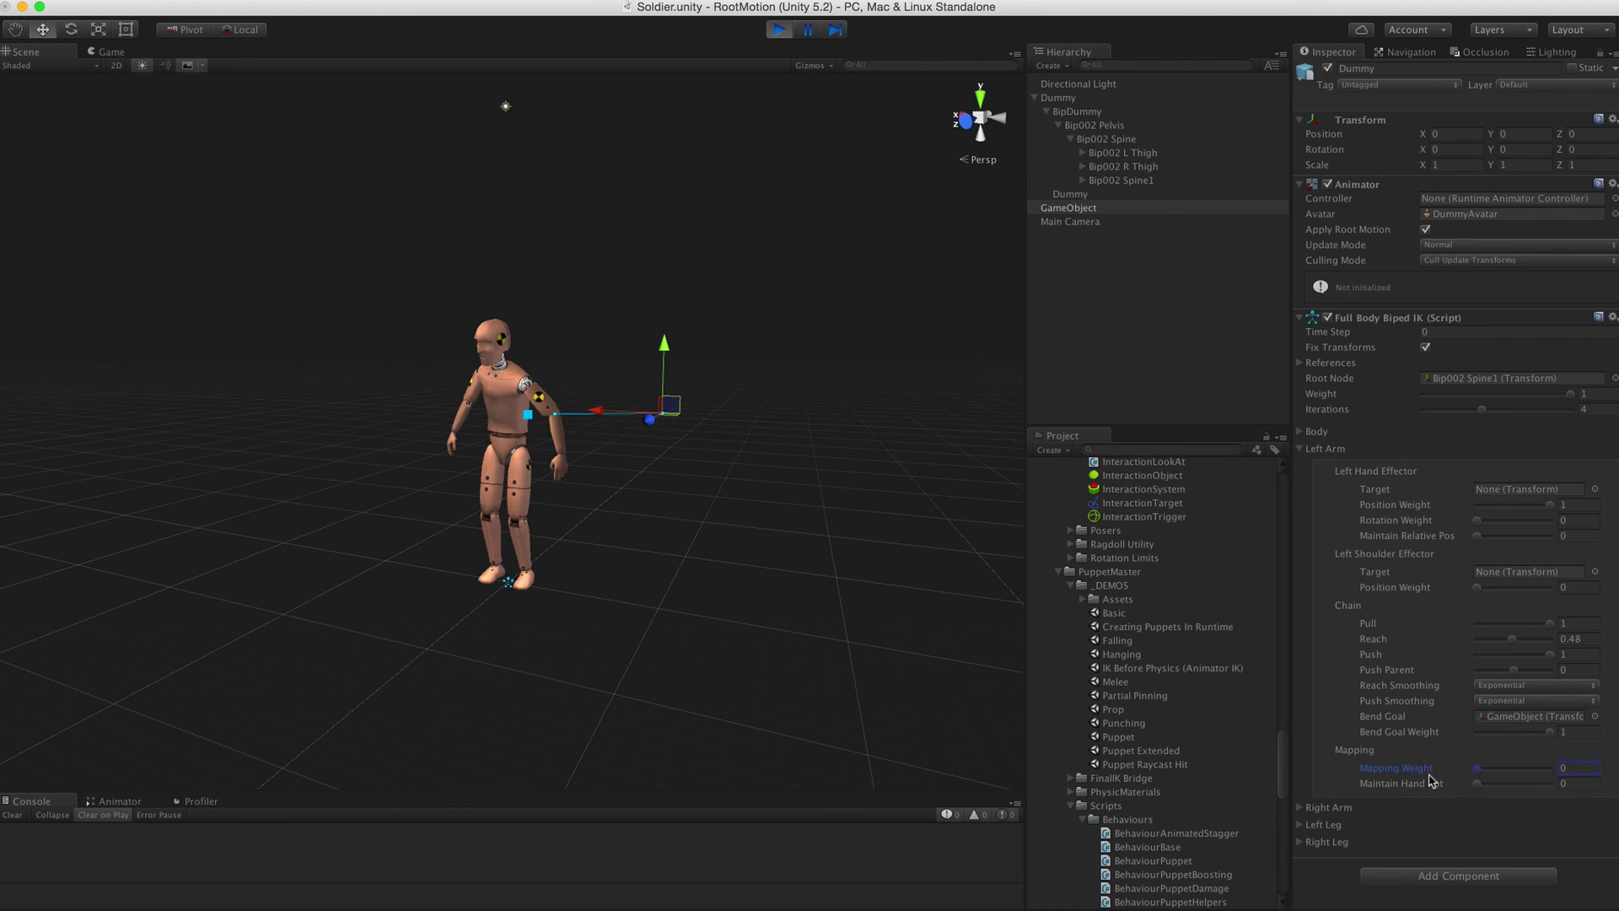
{"action": "type", "text": "1"}
{"action": "left_click_drag", "start_coordinate": [1479, 786], "coordinate": [1402, 801]}
Bring up the options menu of the Full Body Biped IK component
{"action": "scroll", "coordinate": [825, 618], "scroll_direction": "up", "scroll_amount": 5}
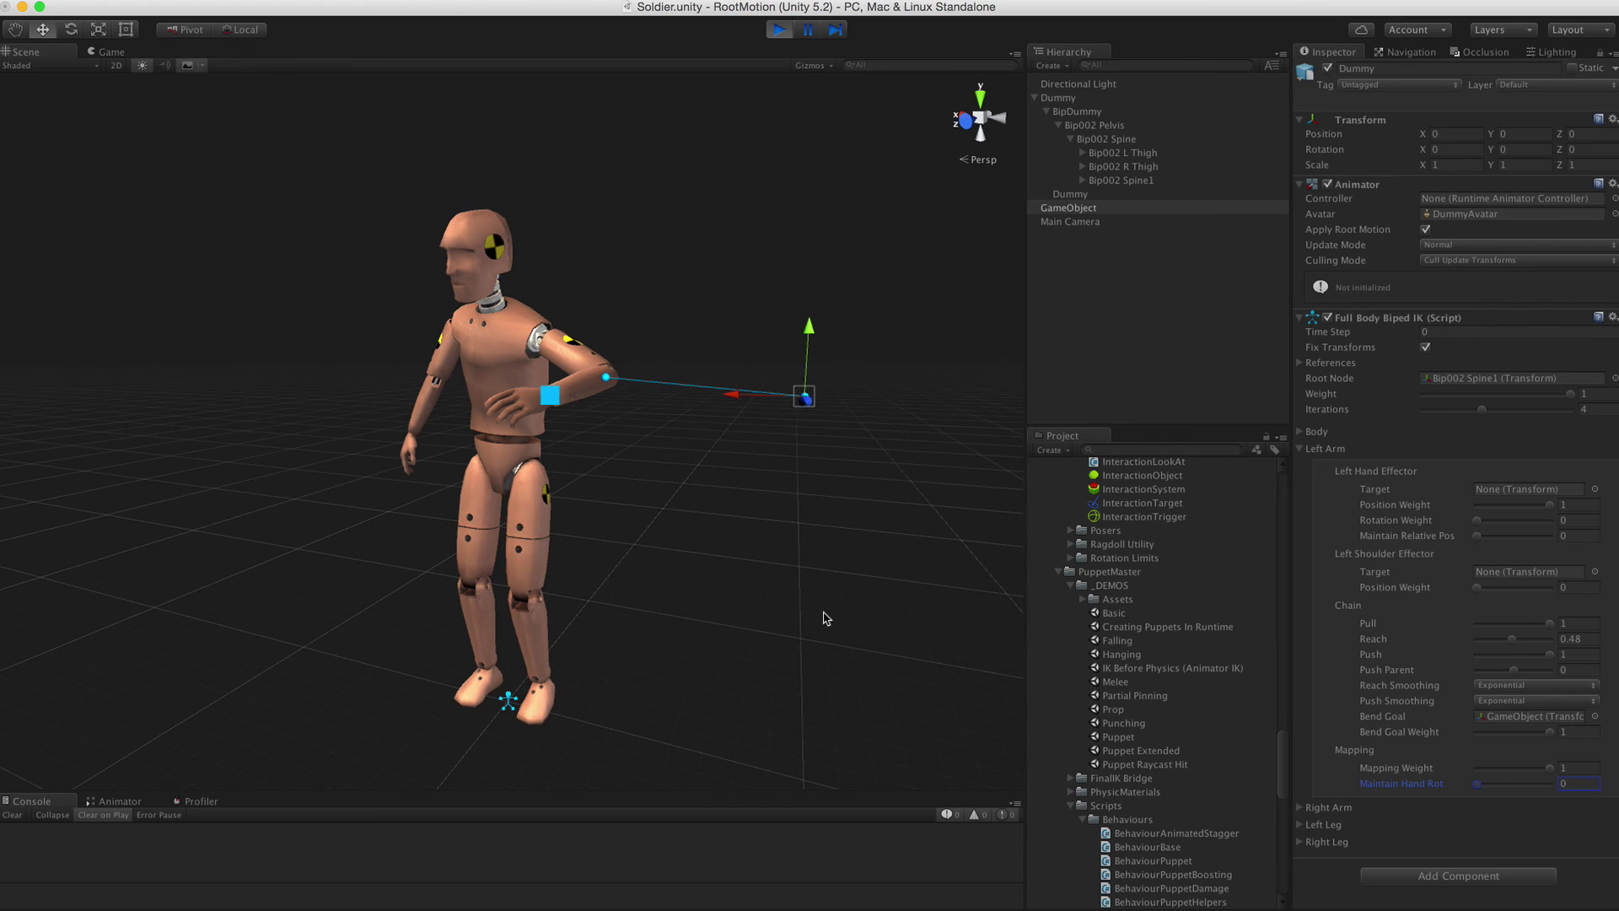
{"action": "scroll", "coordinate": [825, 615], "scroll_direction": "down", "scroll_amount": 2}
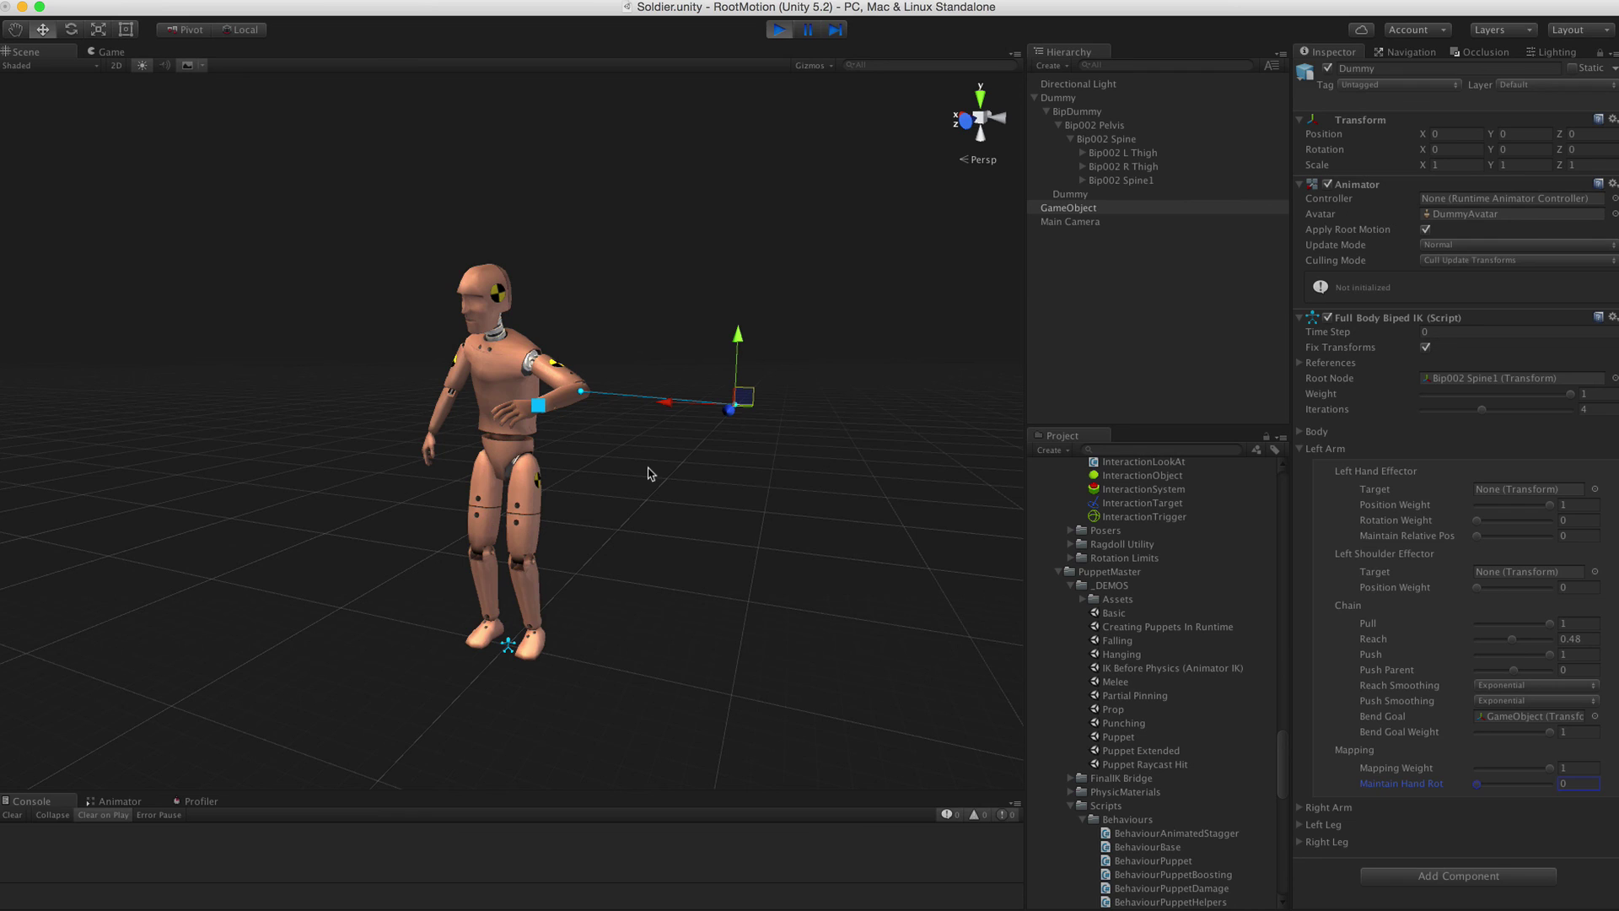
{"action": "right_click", "coordinate": [1396, 321]}
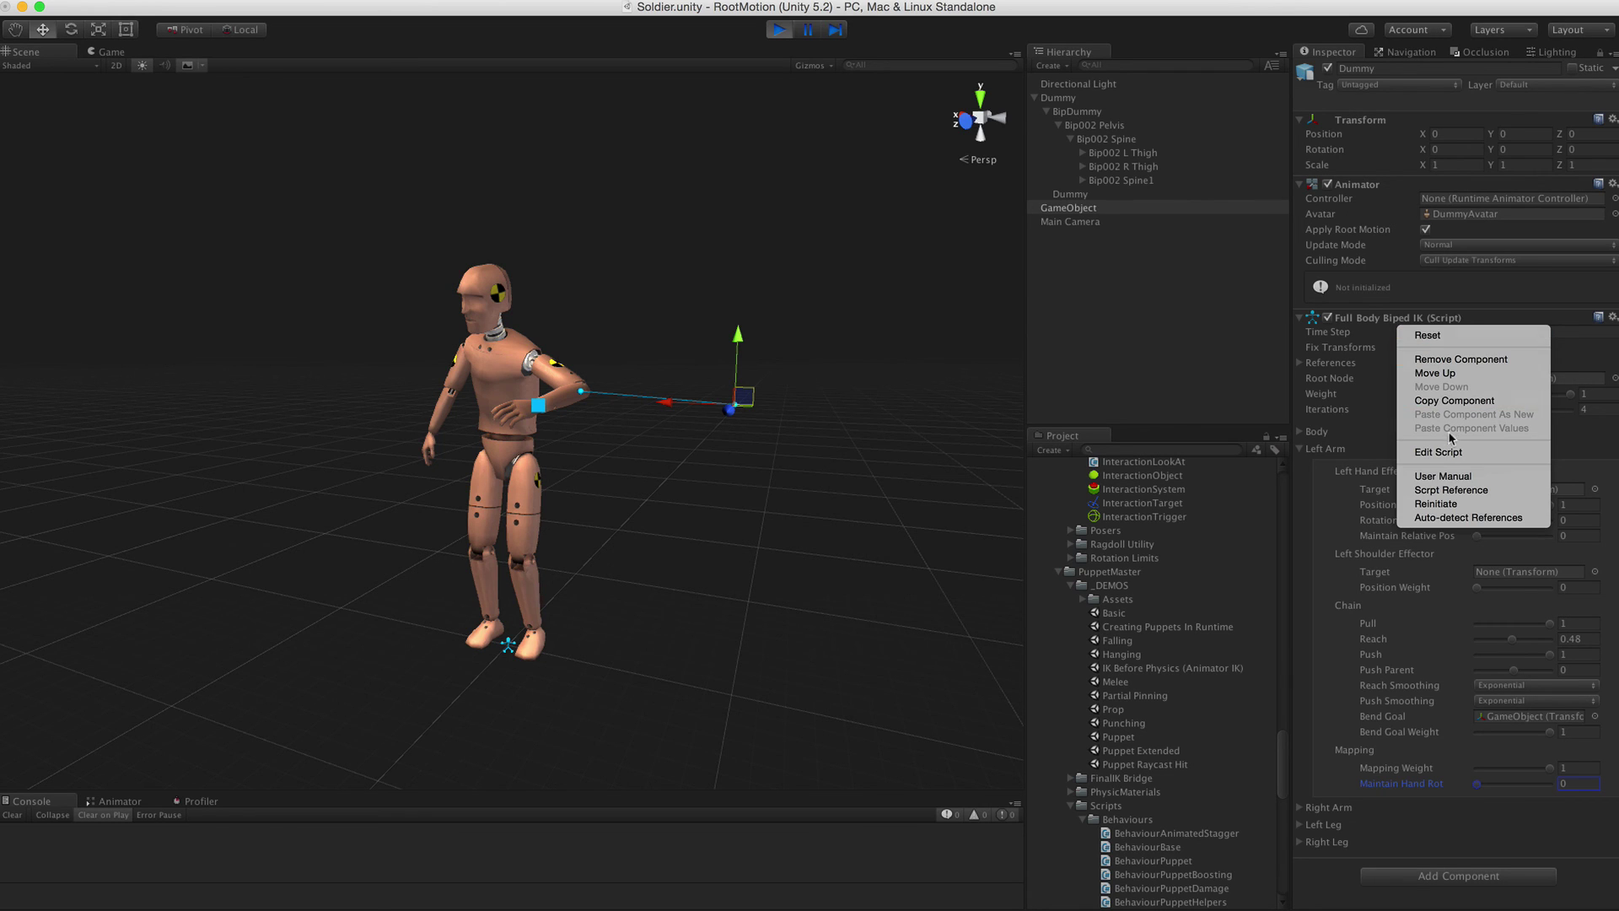
Open the User Manual and scroll to the runtime setup code and the Solving the head section
{"action": "left_click", "coordinate": [1456, 479]}
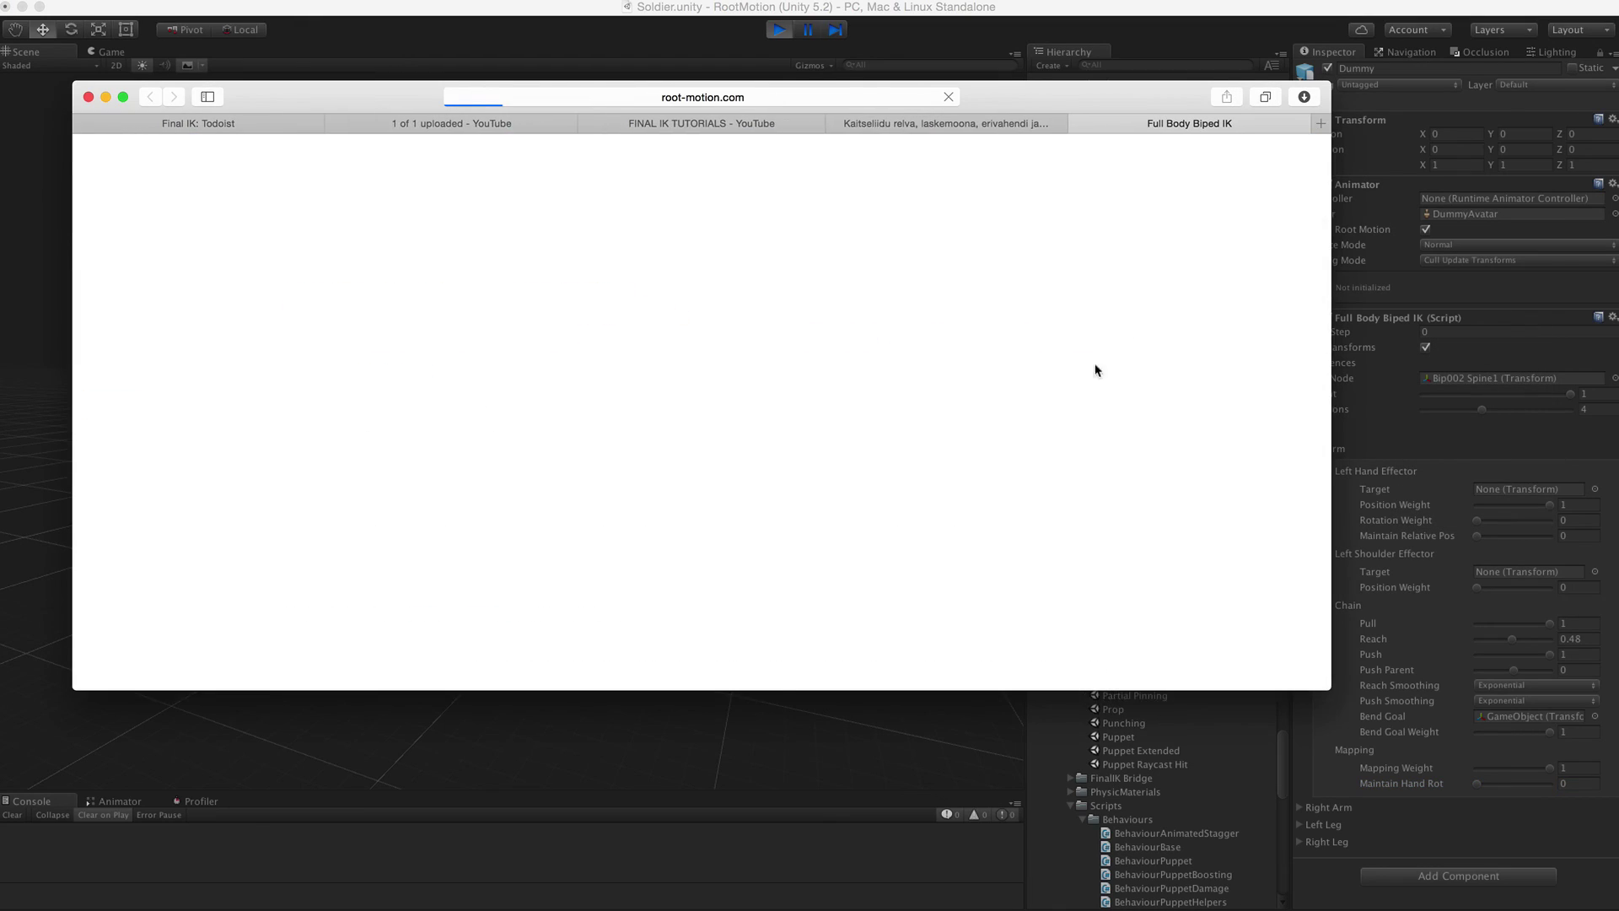
{"action": "scroll", "coordinate": [320, 297], "scroll_direction": "down", "scroll_amount": 15}
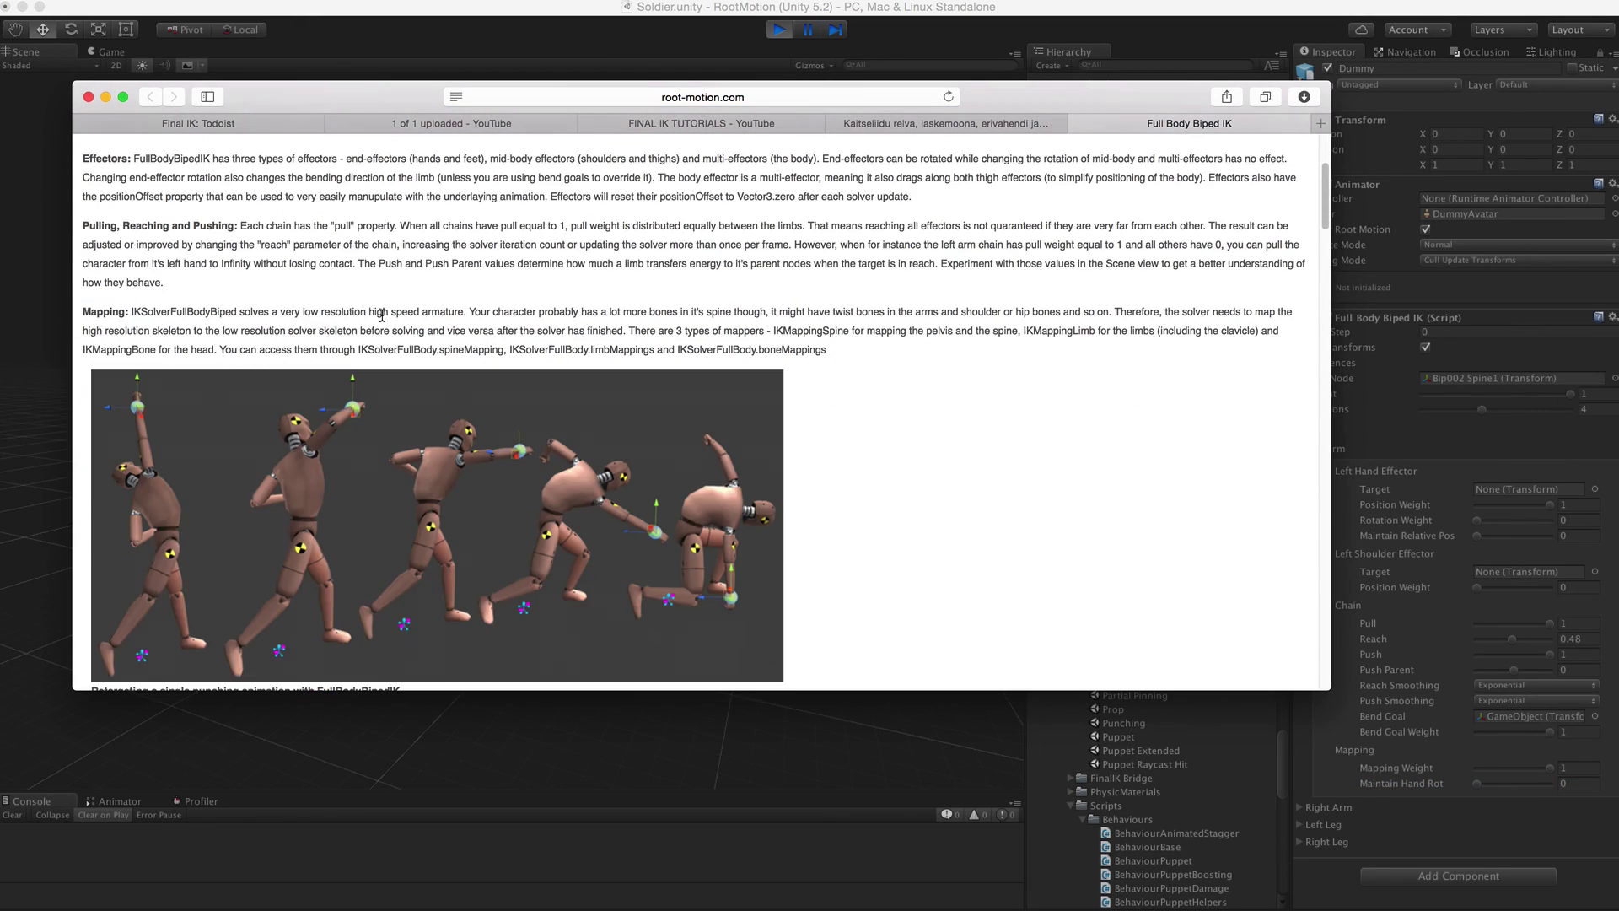
{"action": "scroll", "coordinate": [398, 315], "scroll_direction": "up", "scroll_amount": 4}
{"action": "scroll", "coordinate": [398, 317], "scroll_direction": "down", "scroll_amount": 10}
{"action": "scroll", "coordinate": [397, 317], "scroll_direction": "down", "scroll_amount": 20}
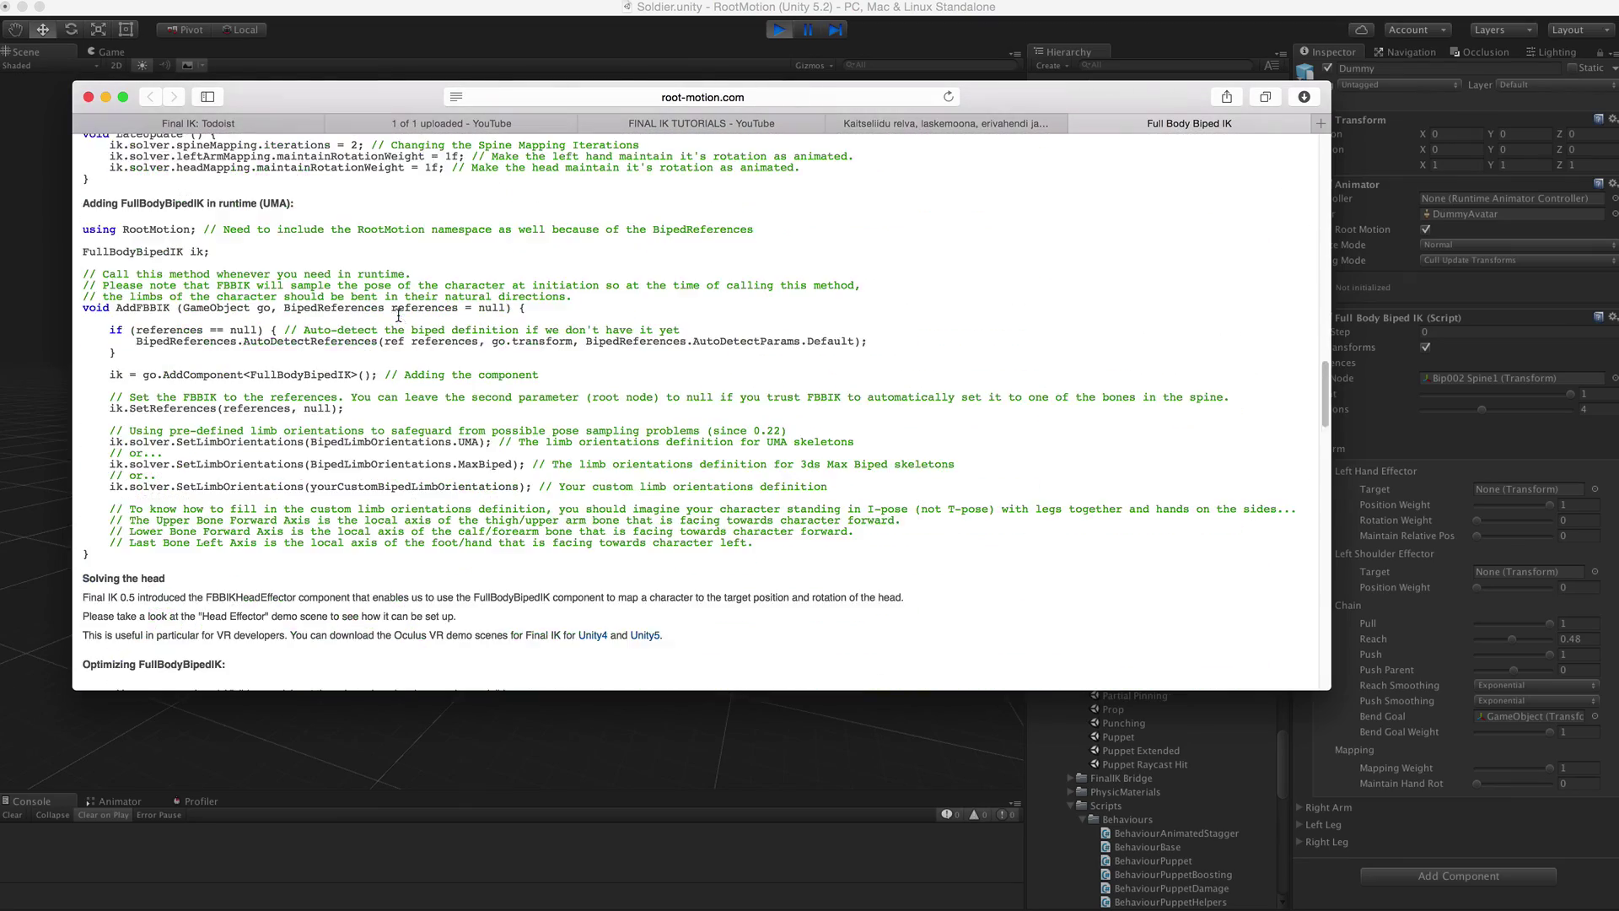
{"action": "scroll", "coordinate": [398, 317], "scroll_direction": "down", "scroll_amount": 15}
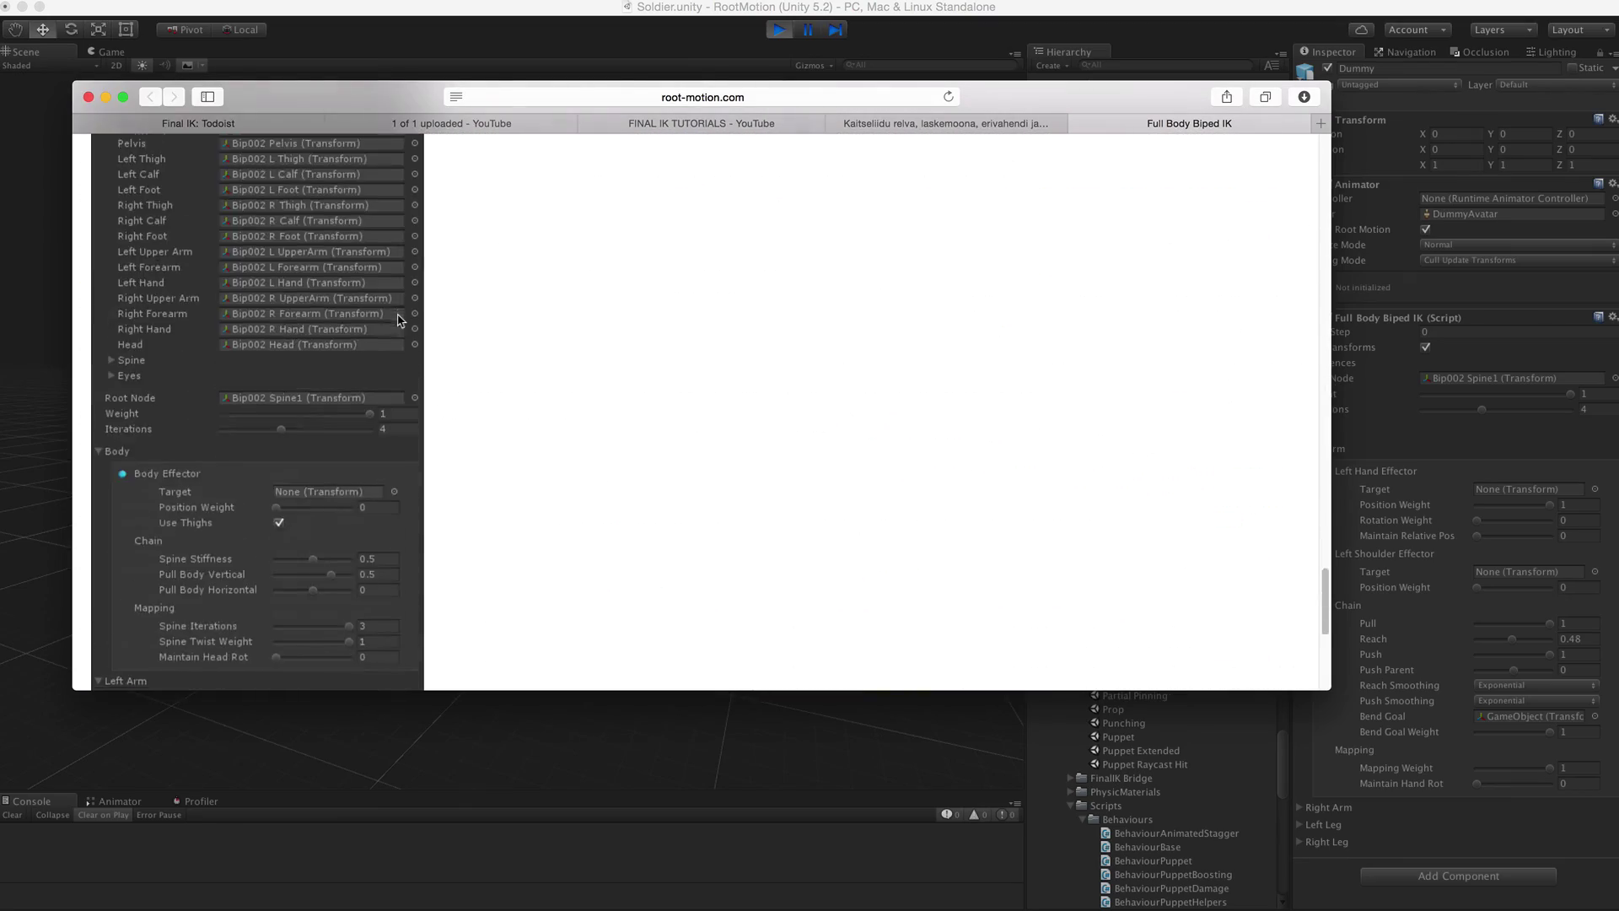
{"action": "scroll", "coordinate": [399, 320], "scroll_direction": "up", "scroll_amount": 10}
{"action": "scroll", "coordinate": [400, 319], "scroll_direction": "up", "scroll_amount": 15}
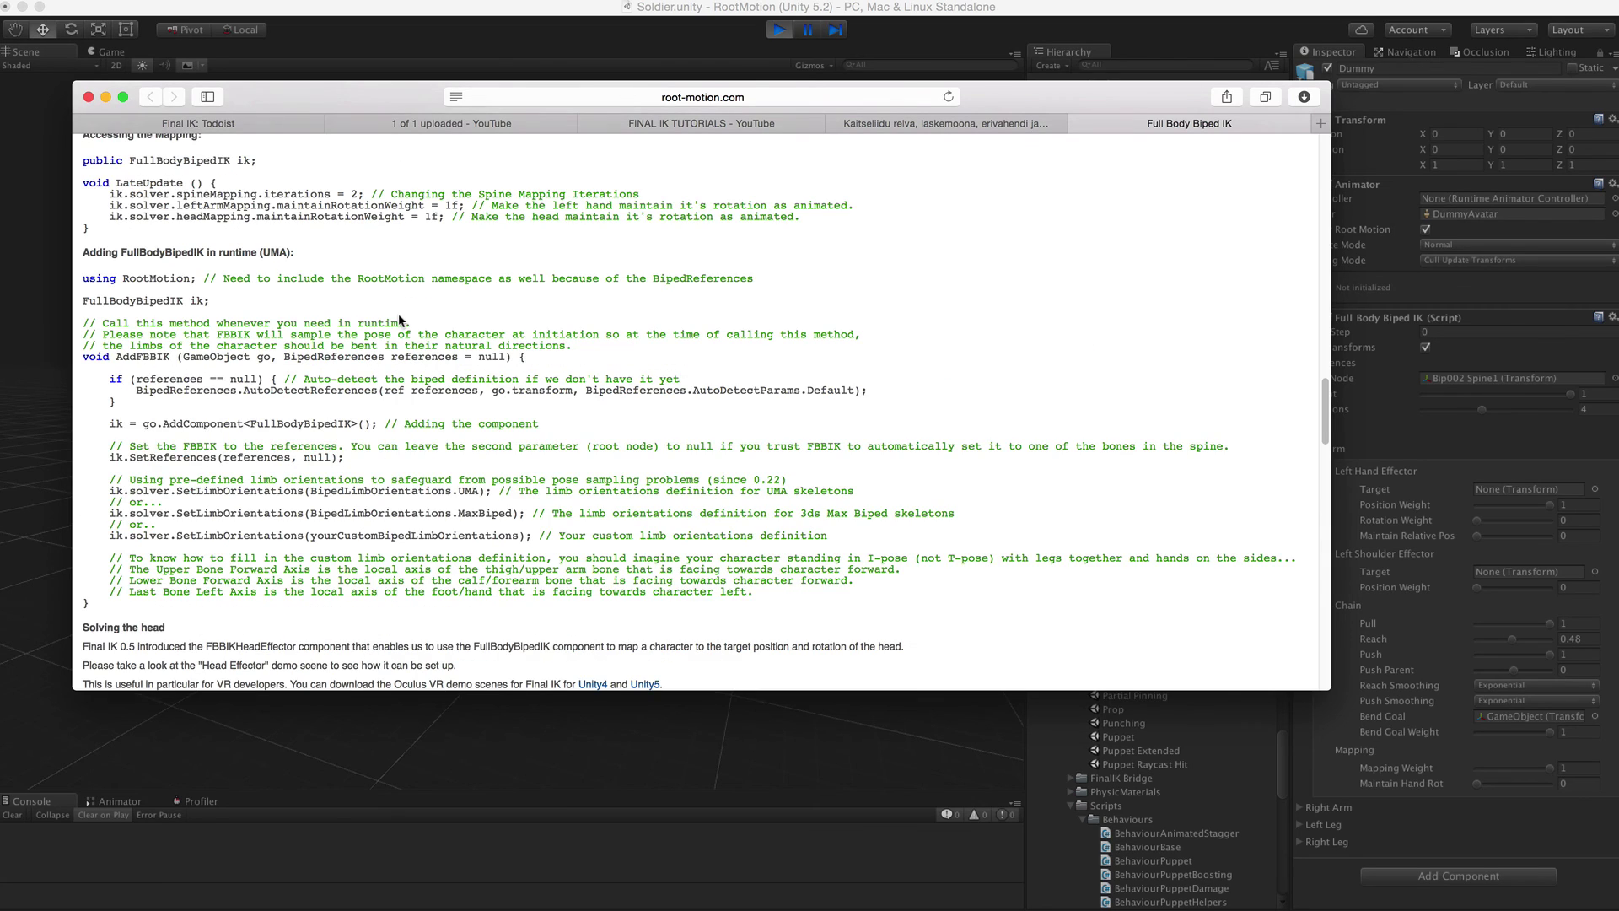